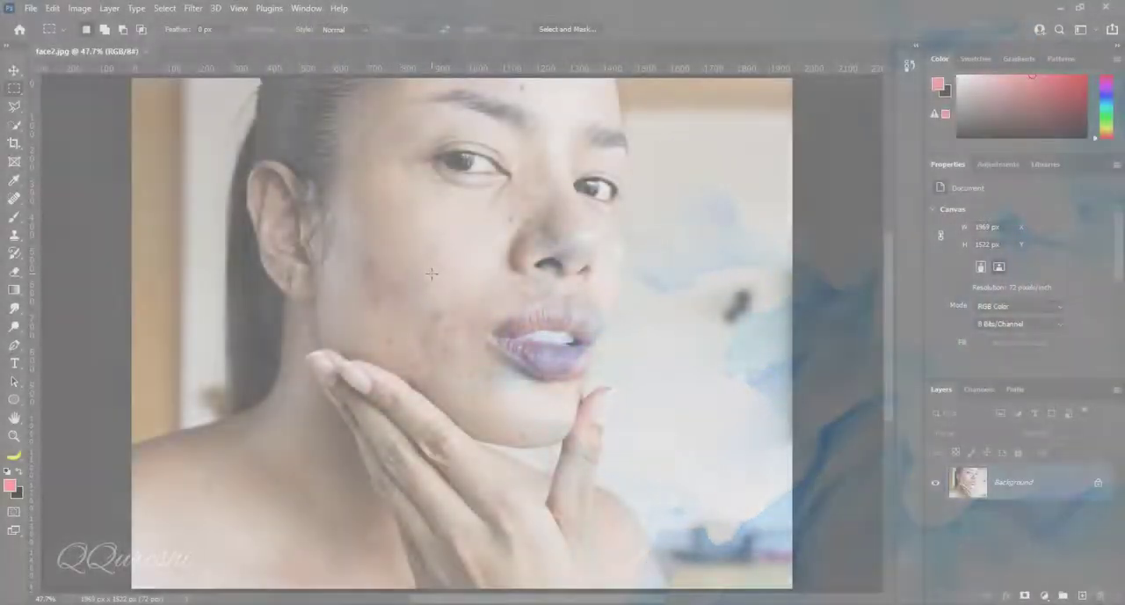
Duplicate the Background layer and enable the Skin Smoothing neural filter with Blur 100 and Smoothness 50
{"action": "key", "text": "ctrl+j"}
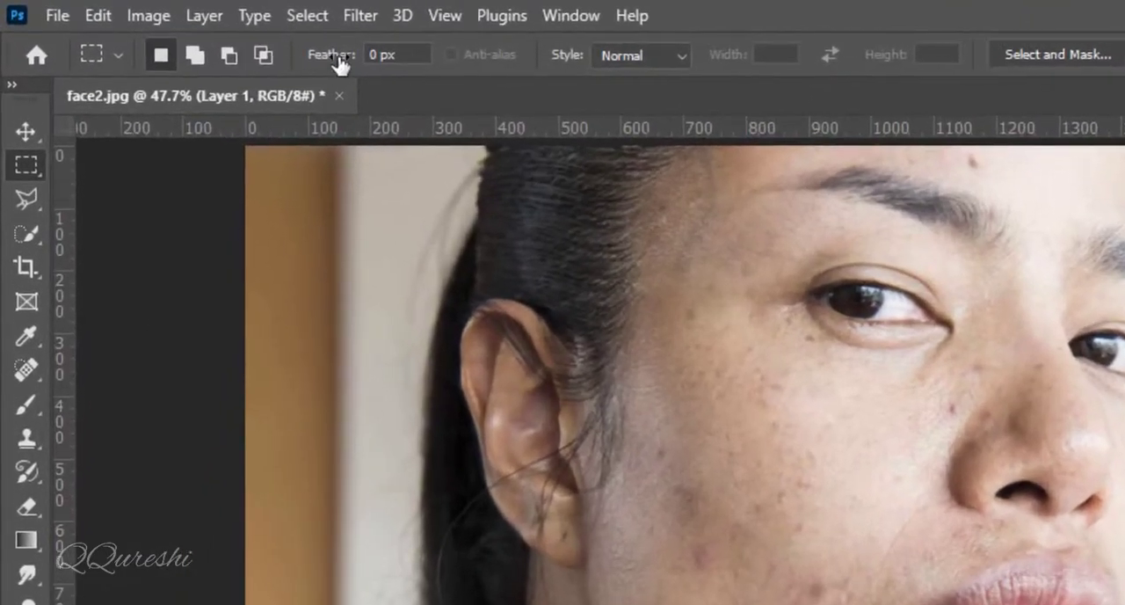
{"action": "left_click", "coordinate": [360, 15]}
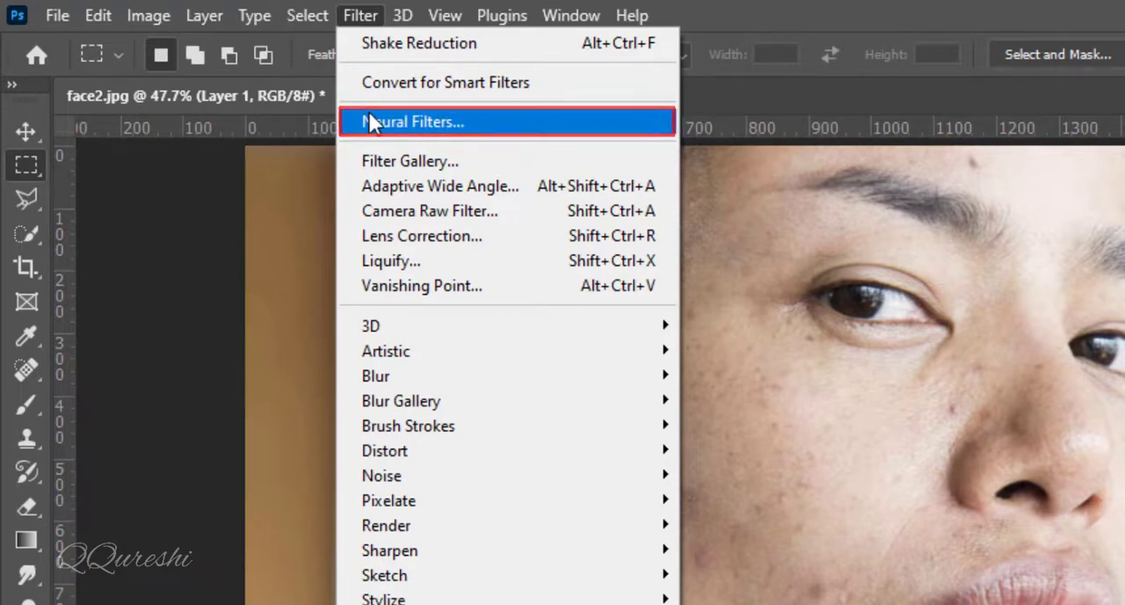
{"action": "left_click", "coordinate": [369, 122]}
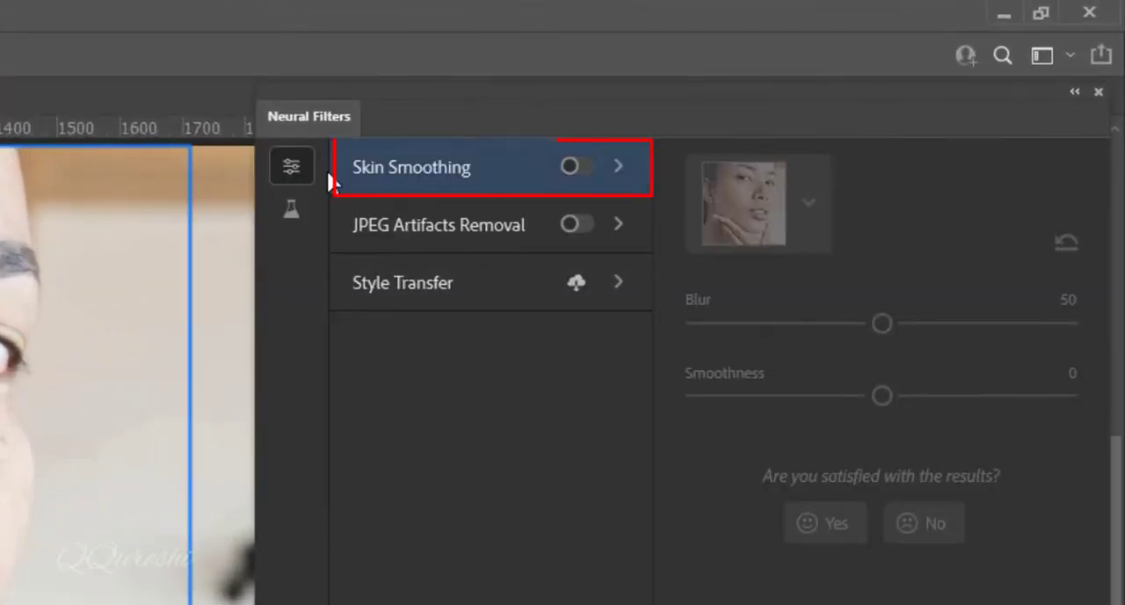
{"action": "left_click", "coordinate": [580, 169]}
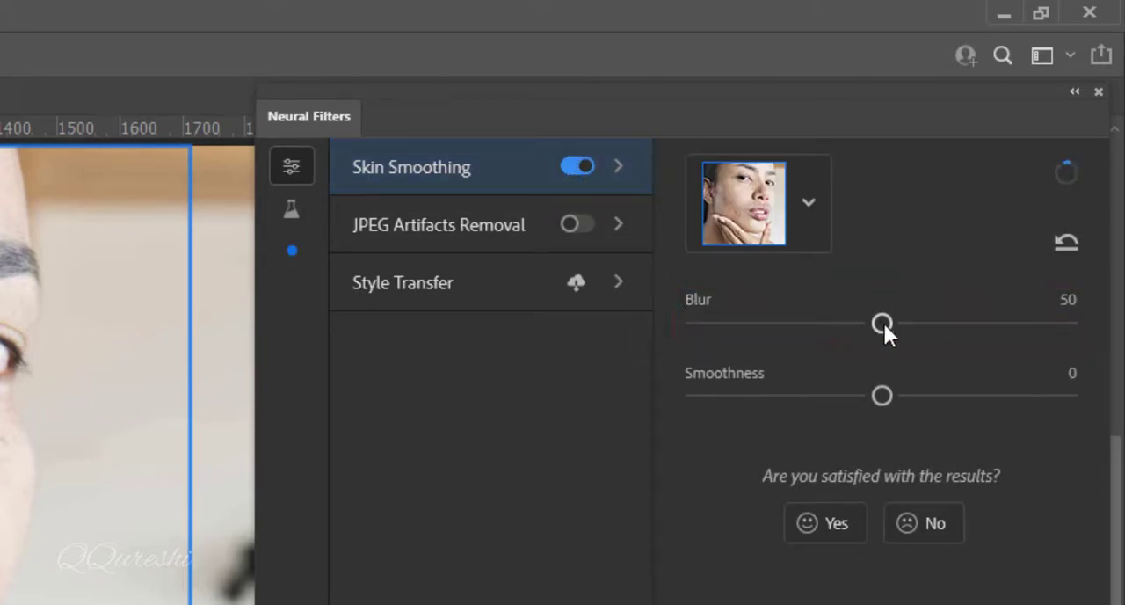
{"action": "left_click_drag", "start_coordinate": [882, 323], "coordinate": [1092, 332]}
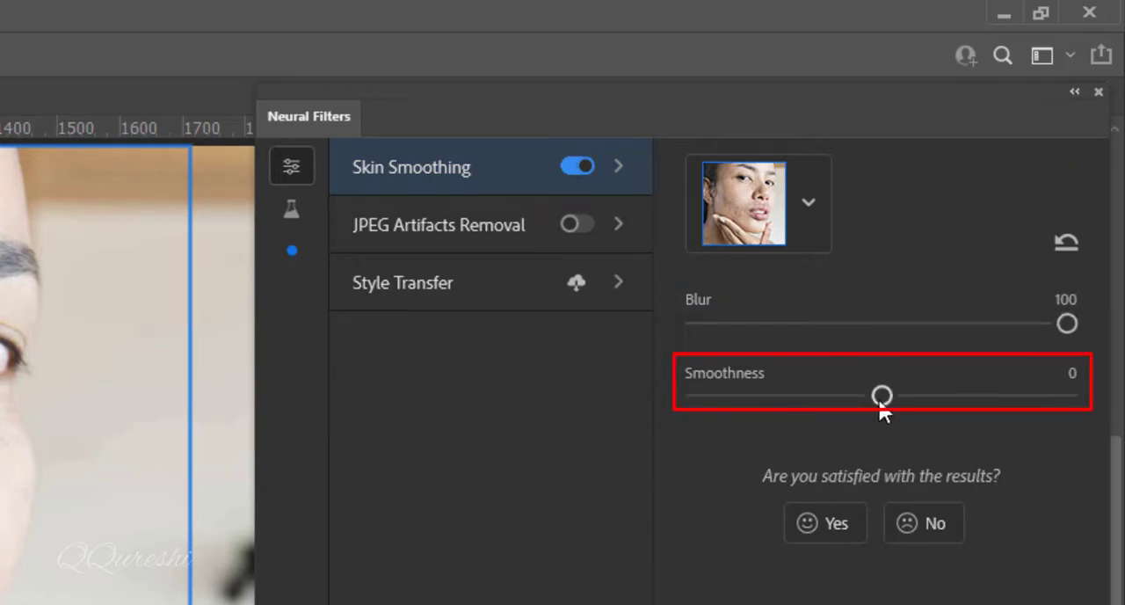
{"action": "left_click_drag", "start_coordinate": [883, 397], "coordinate": [1087, 404]}
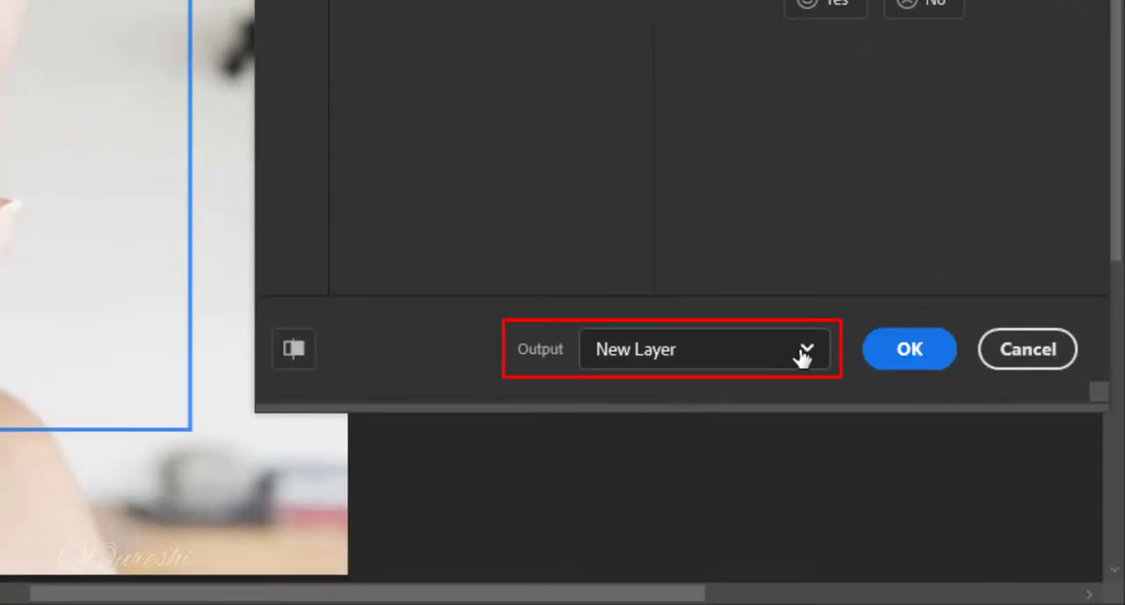
Set the Neural Filters output to Current Layer and apply the skin smoothing
{"action": "left_click", "coordinate": [805, 354]}
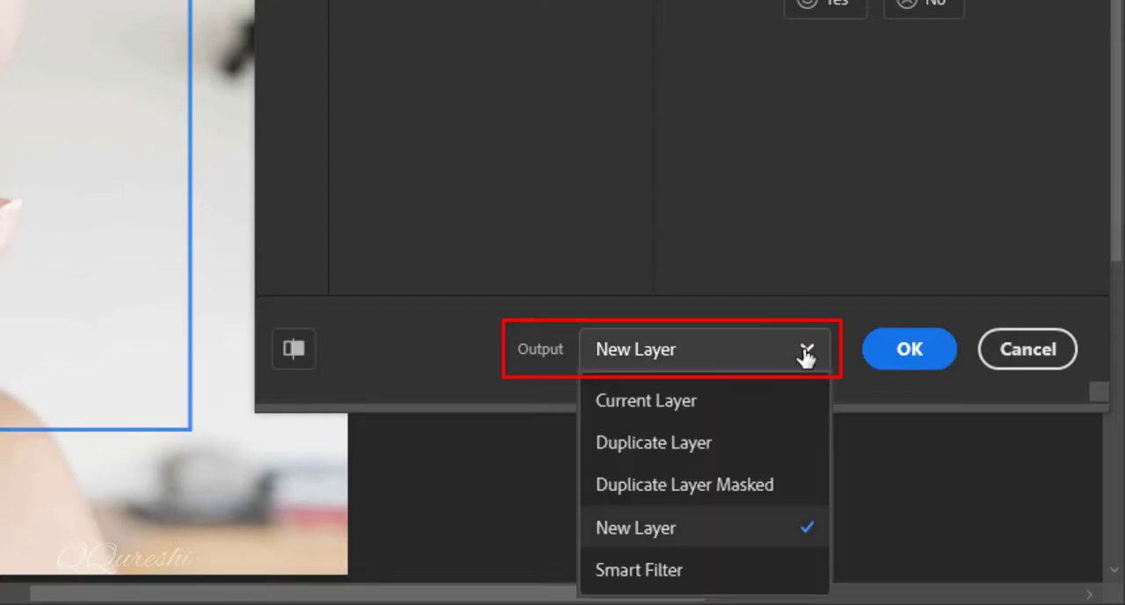
{"action": "left_click", "coordinate": [708, 398]}
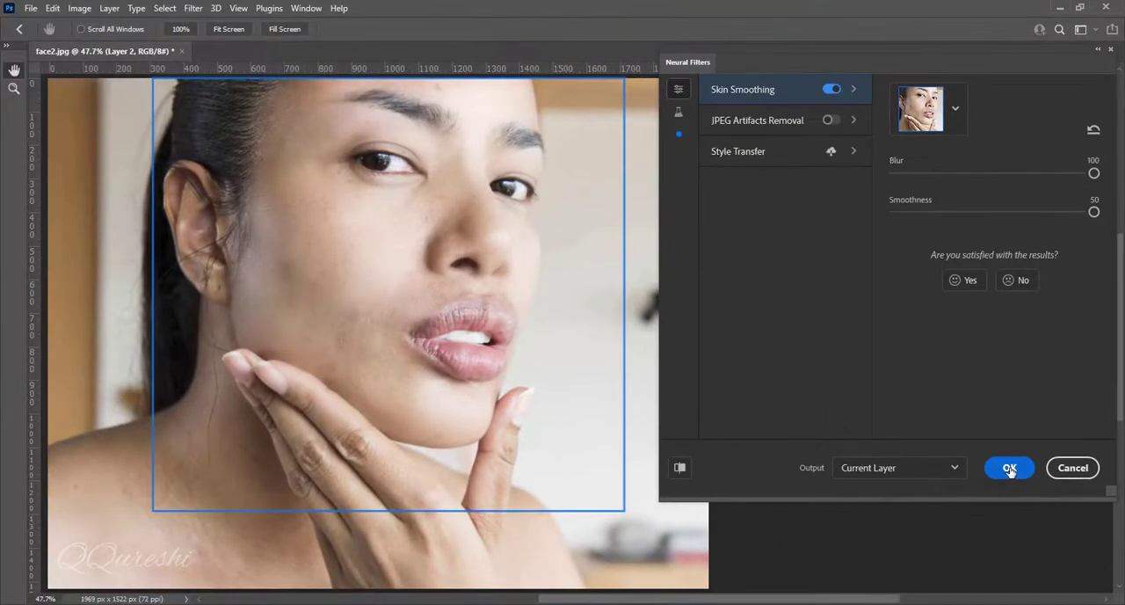
{"action": "left_click", "coordinate": [1009, 468]}
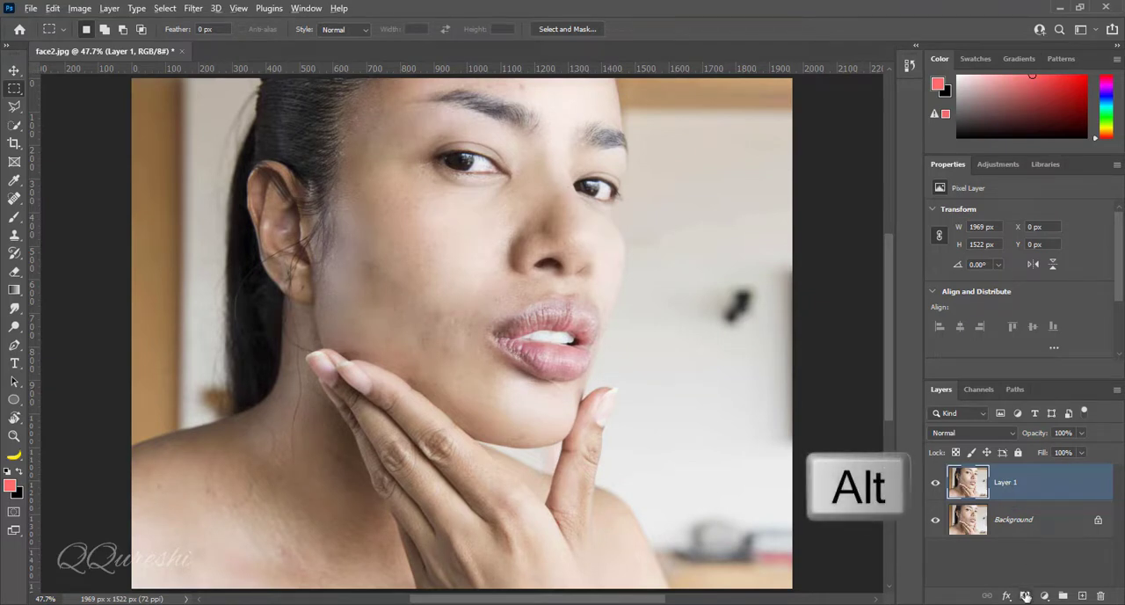
Add a black mask to Layer 1 and brush white over the cheek, chin and blemished facial skin, enlarging the soft brush to 150
{"action": "left_click", "coordinate": [1024, 595], "text": "alt"}
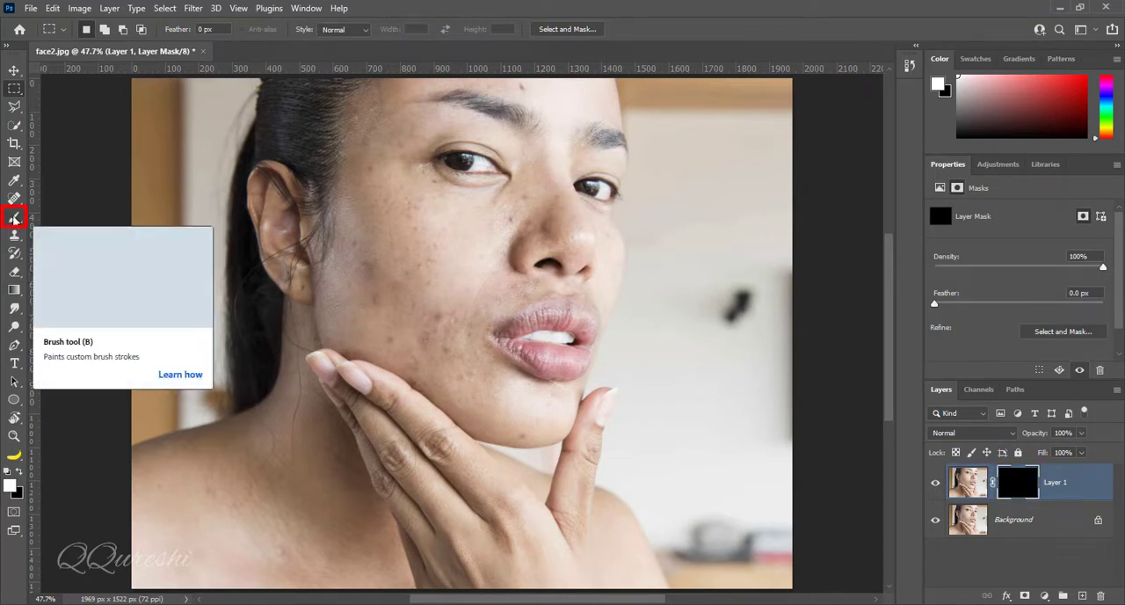
{"action": "left_click", "coordinate": [14, 219]}
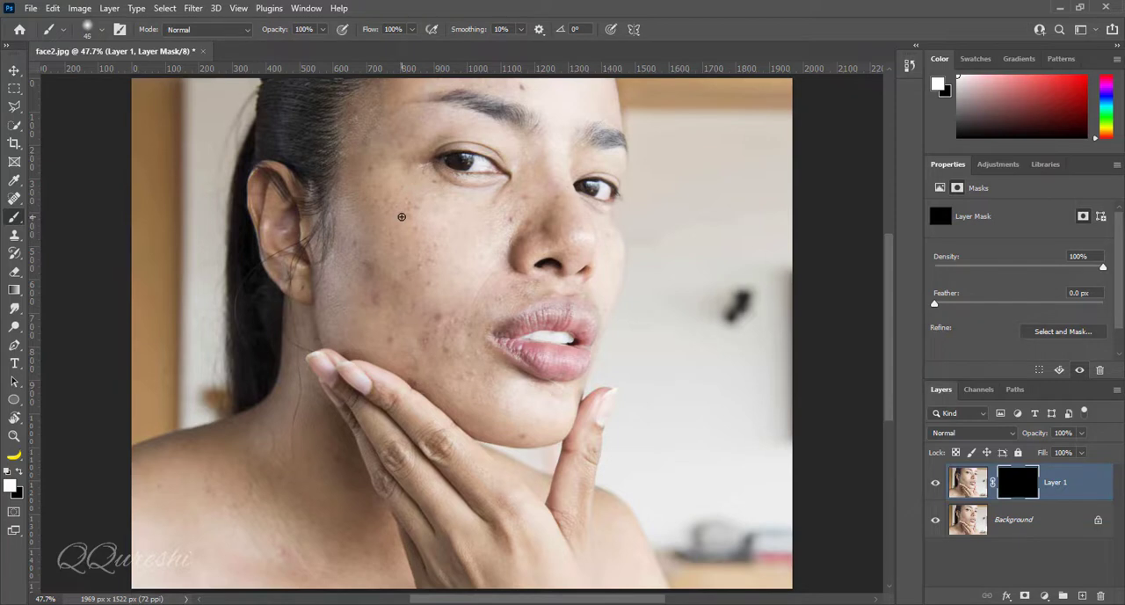
{"action": "key", "text": "bracketright"}
{"action": "key", "text": "bracketright"}
{"action": "key", "text": "bracketright"}
{"action": "left_click", "coordinate": [413, 230]}
{"action": "key", "text": "bracketright"}
{"action": "key", "text": "bracketright"}
{"action": "key", "text": "bracketright"}
{"action": "mouse_move", "coordinate": [478, 399]}
{"action": "left_mouse_down"}
{"action": "mouse_move", "coordinate": [420, 363]}
{"action": "mouse_move", "coordinate": [522, 203]}
{"action": "mouse_move", "coordinate": [468, 271]}
{"action": "left_mouse_up"}
{"action": "scroll", "coordinate": [408, 299], "scroll_direction": "up", "scroll_amount": 6}
{"action": "scroll", "coordinate": [412, 232], "scroll_direction": "down", "scroll_amount": 6}
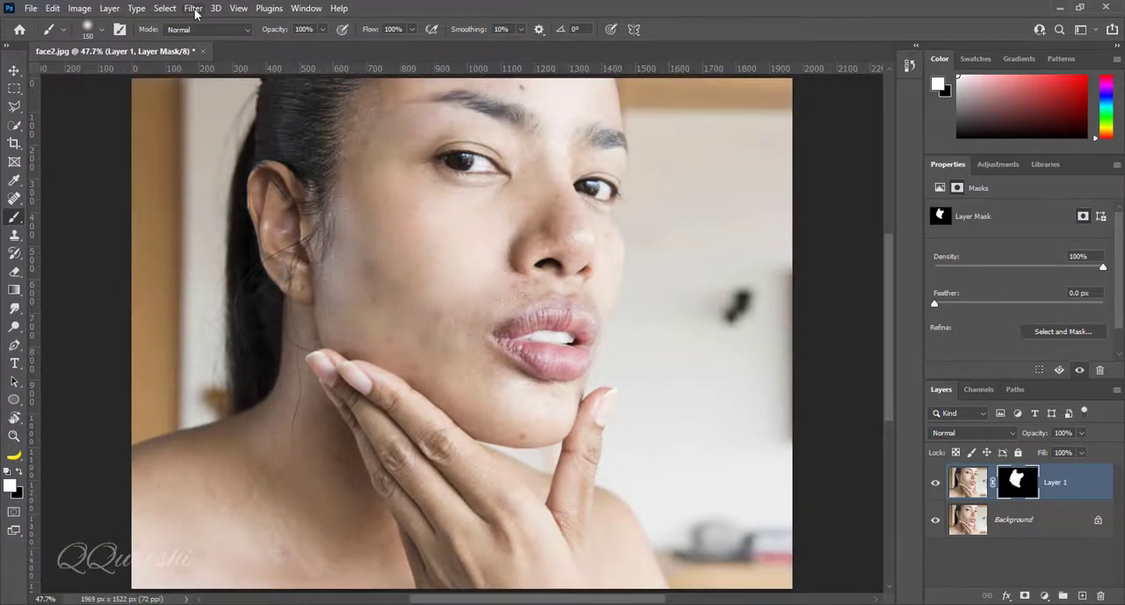
Reapply the last Neural Filter to Layer 1's image and paint its mask white over the remaining visible skin
{"action": "left_click", "coordinate": [193, 9]}
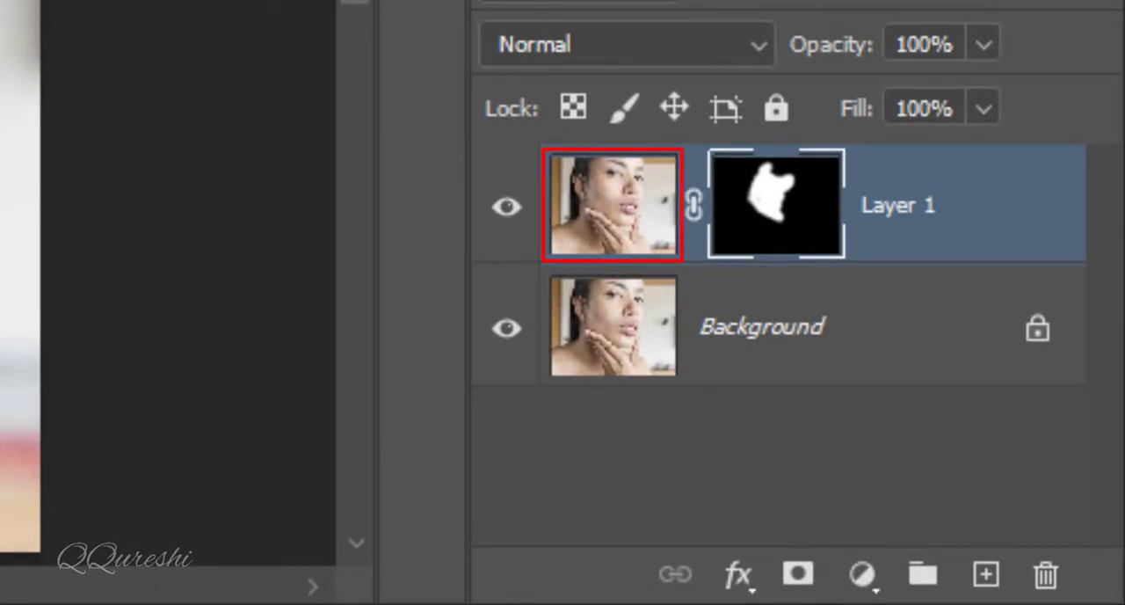
{"action": "left_click", "coordinate": [612, 239]}
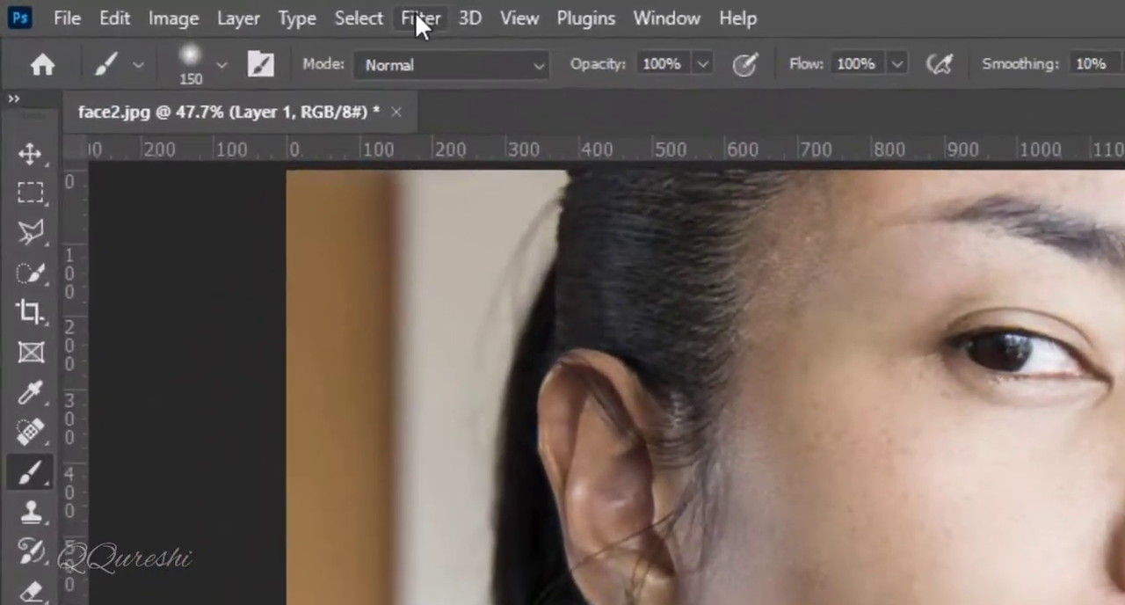
{"action": "left_click", "coordinate": [192, 8]}
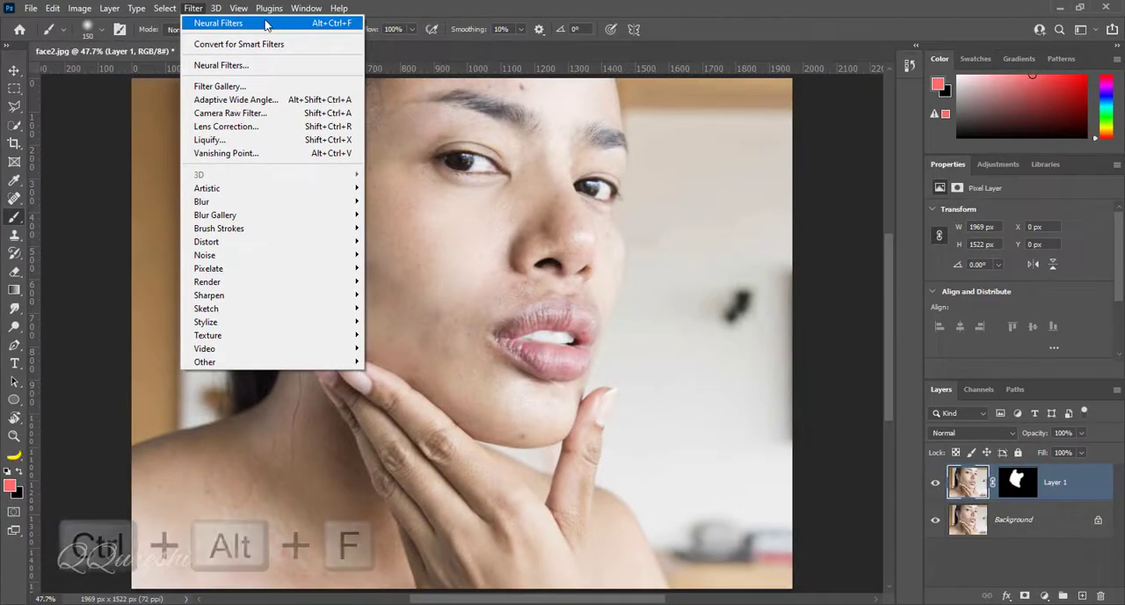
{"action": "left_click", "coordinate": [266, 23]}
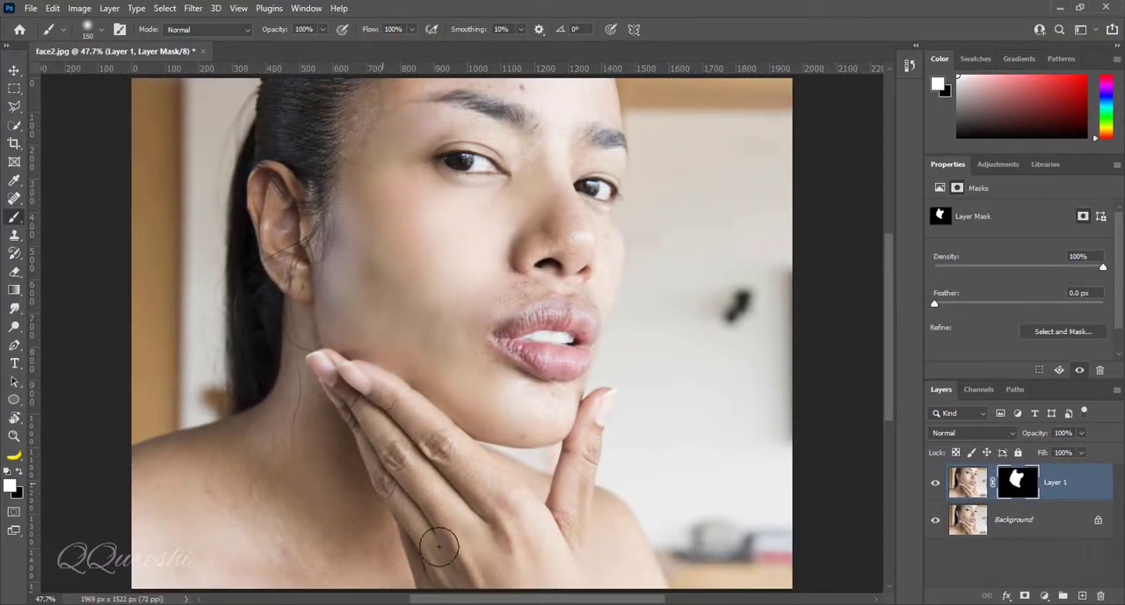
{"action": "mouse_move", "coordinate": [438, 546]}
{"action": "left_mouse_down"}
{"action": "mouse_move", "coordinate": [538, 544]}
{"action": "mouse_move", "coordinate": [591, 477]}
{"action": "mouse_move", "coordinate": [588, 435]}
{"action": "mouse_move", "coordinate": [576, 475]}
{"action": "mouse_move", "coordinate": [547, 418]}
{"action": "mouse_move", "coordinate": [512, 401]}
{"action": "mouse_move", "coordinate": [546, 398]}
{"action": "mouse_move", "coordinate": [357, 307]}
{"action": "mouse_move", "coordinate": [332, 283]}
{"action": "left_mouse_up"}
{"action": "left_click_drag", "start_coordinate": [574, 469], "coordinate": [570, 449]}
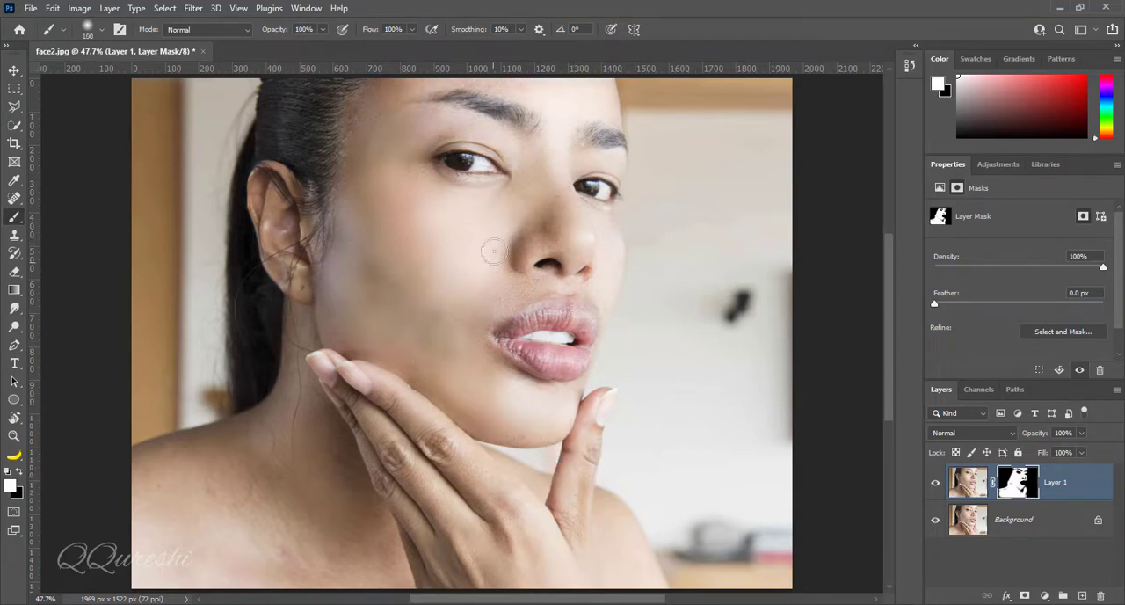
Duplicate Layer 1 together with its mask and set the copy's blend mode to Darken
{"action": "left_click", "coordinate": [967, 482]}
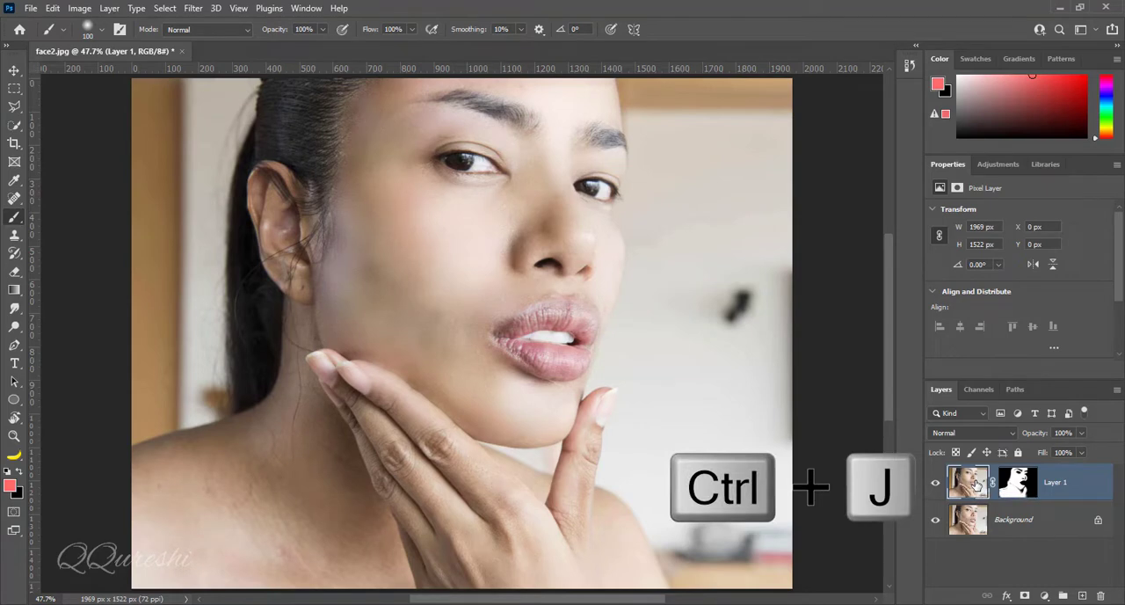
{"action": "key", "text": "ctrl+j"}
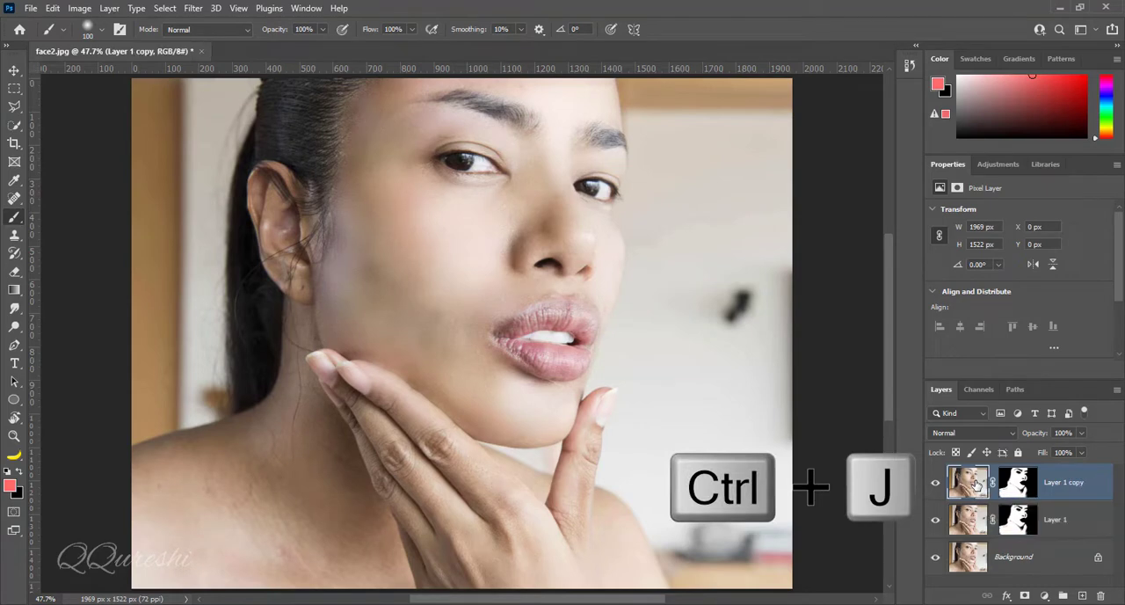
{"action": "left_click", "coordinate": [956, 430]}
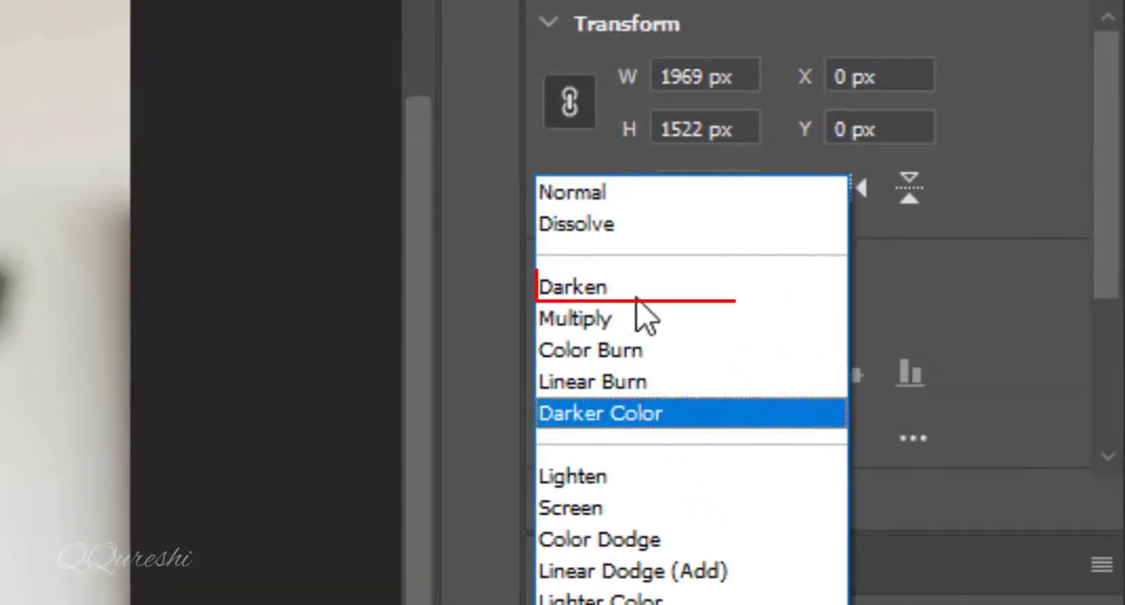
{"action": "left_click", "coordinate": [642, 291]}
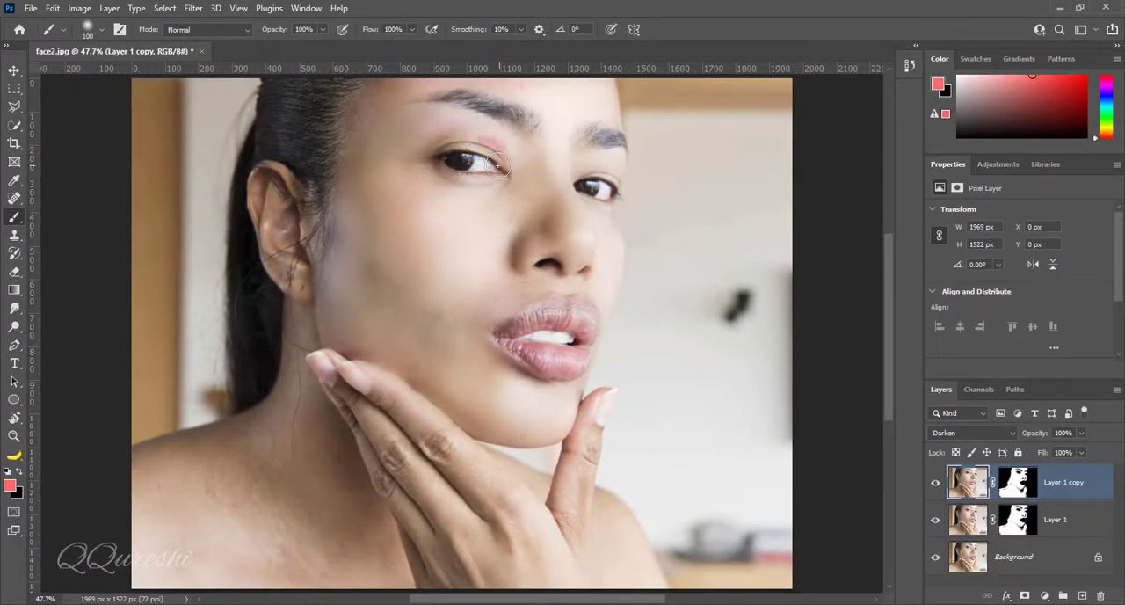
Set the foreground colour to white and the background colour to black
{"action": "key", "text": "d"}
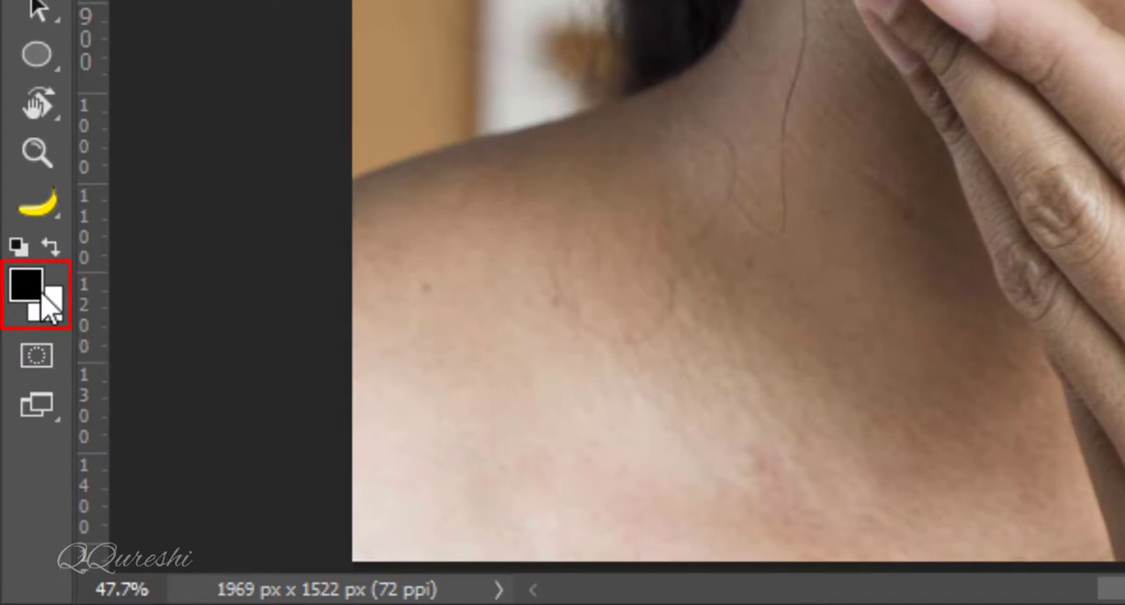
{"action": "key", "text": "x"}
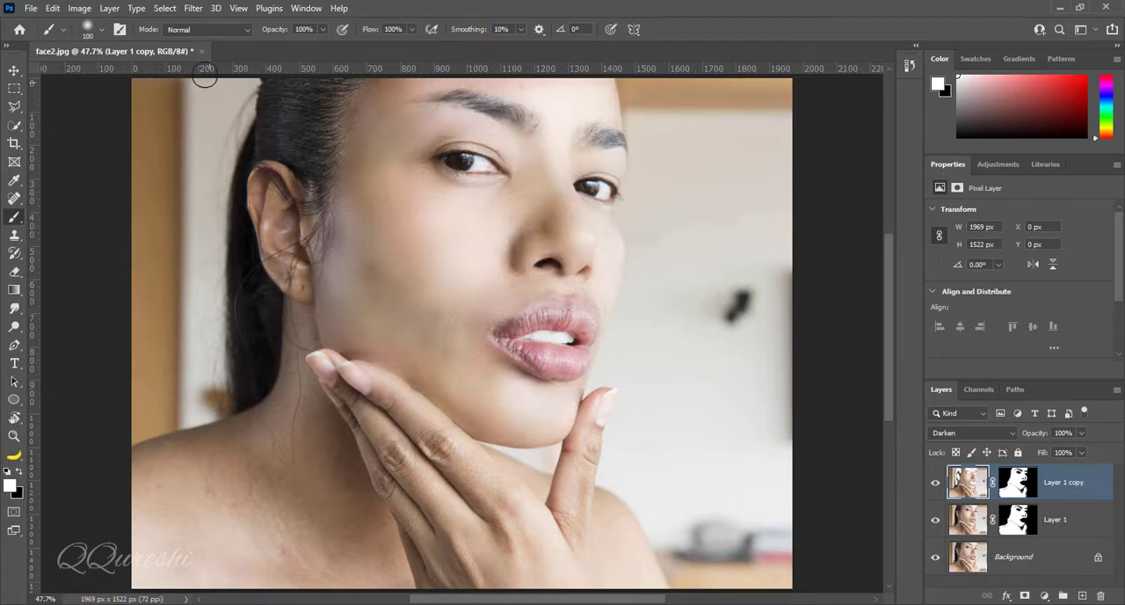
{"action": "left_click", "coordinate": [193, 9]}
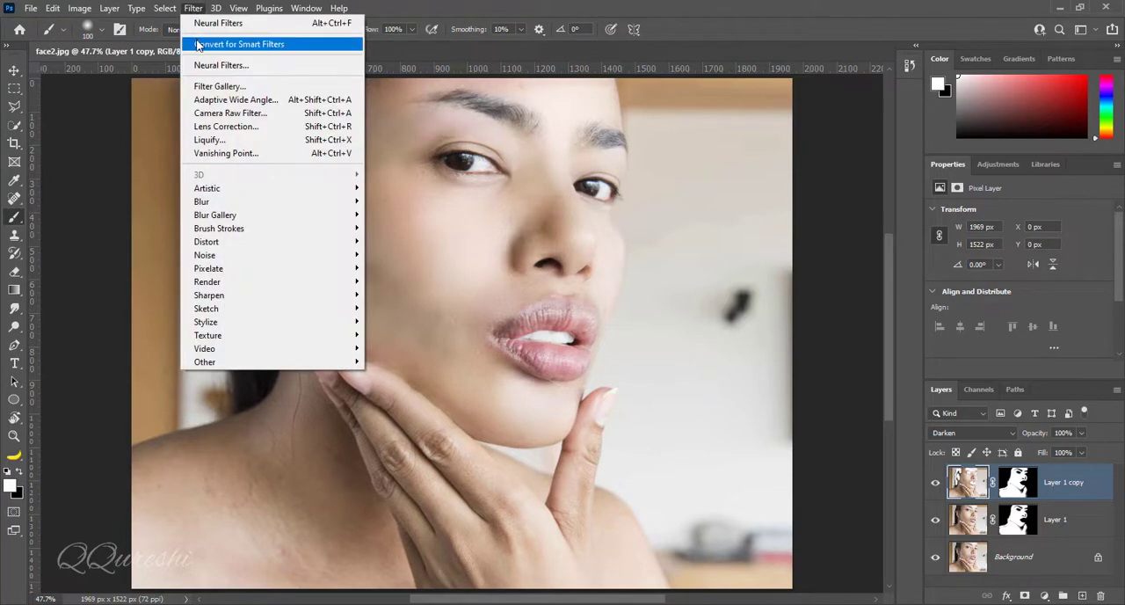
{"action": "left_click", "coordinate": [220, 65]}
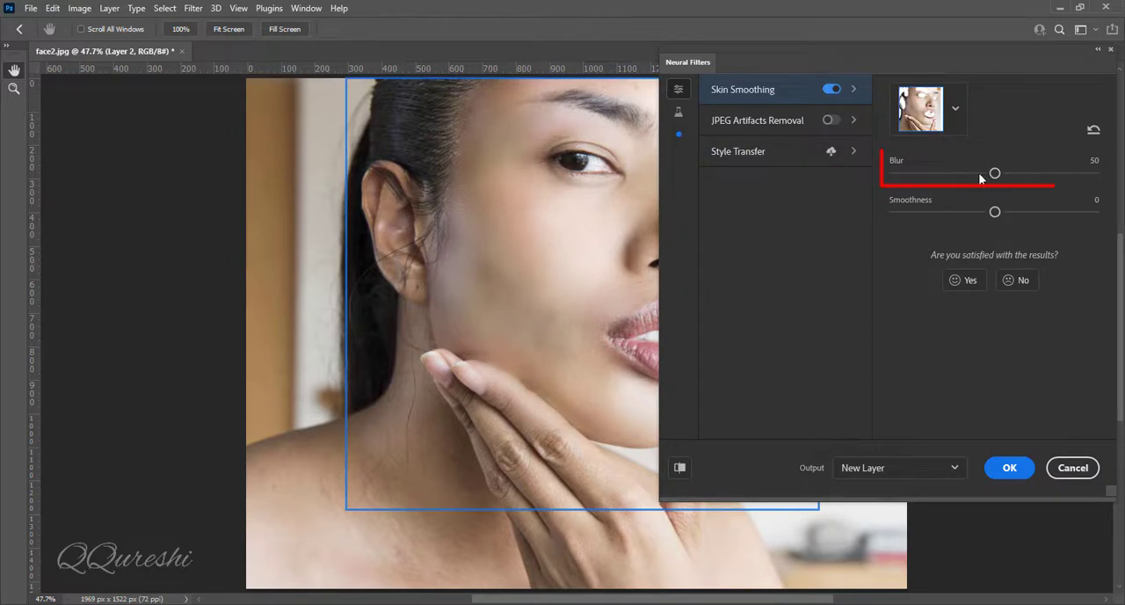
{"action": "mouse_move", "coordinate": [994, 174]}
{"action": "left_mouse_down"}
{"action": "mouse_move", "coordinate": [1109, 179]}
{"action": "mouse_move", "coordinate": [973, 179]}
{"action": "mouse_move", "coordinate": [994, 183]}
{"action": "left_mouse_up"}
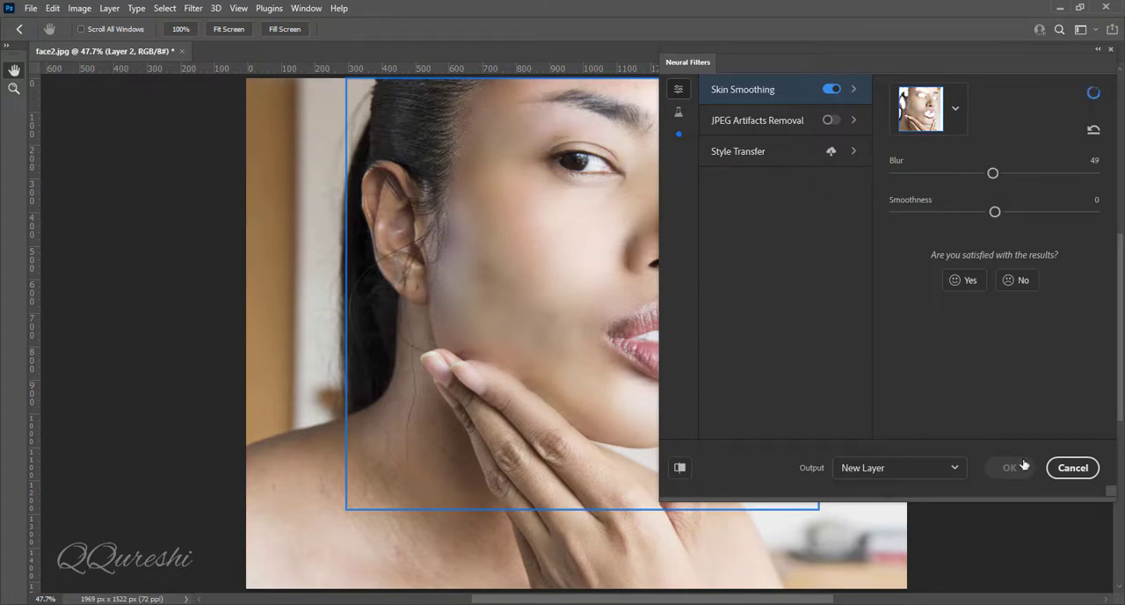
{"action": "left_click", "coordinate": [1073, 468]}
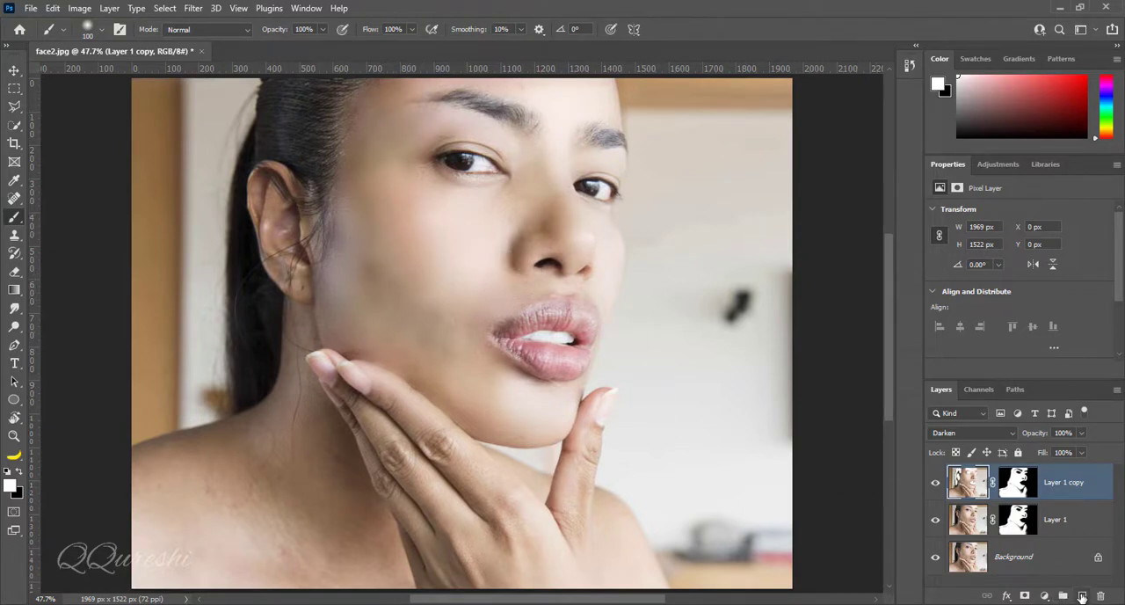
Add a new empty layer above Layer 1 copy and set the foreground colour to dd6767
{"action": "left_click", "coordinate": [1082, 596]}
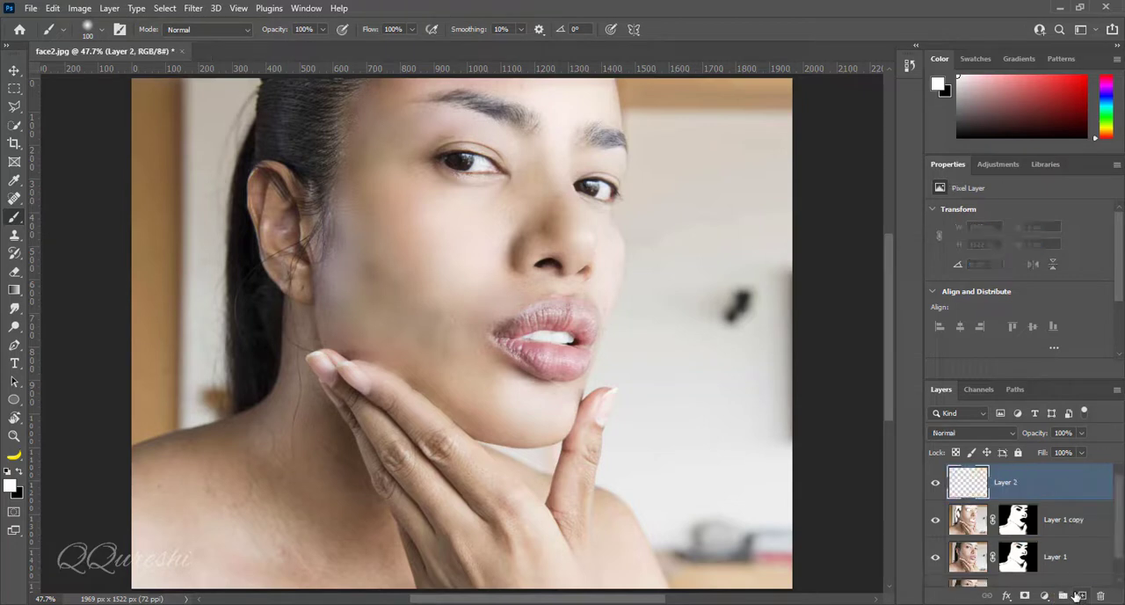
{"action": "left_click", "coordinate": [12, 490]}
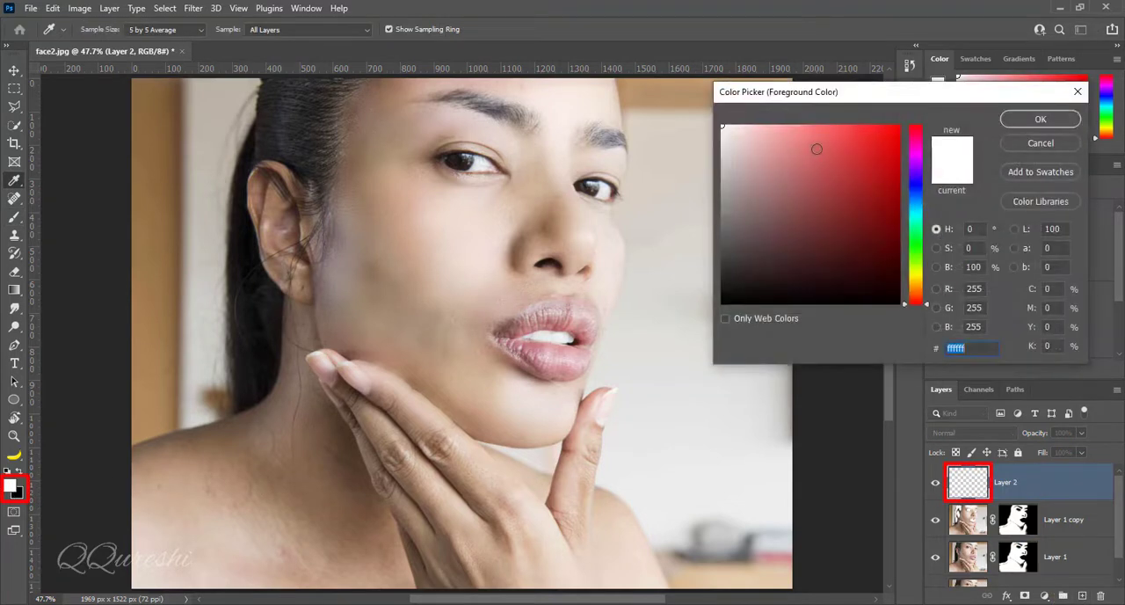
{"action": "type", "text": "dd6767"}
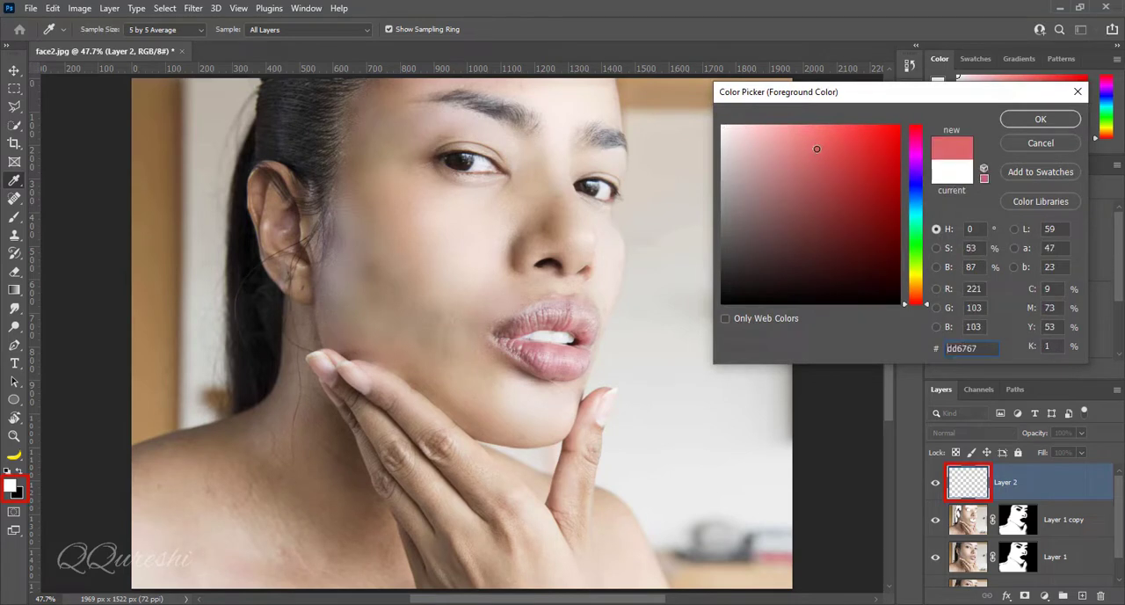
{"action": "left_click", "coordinate": [1029, 125]}
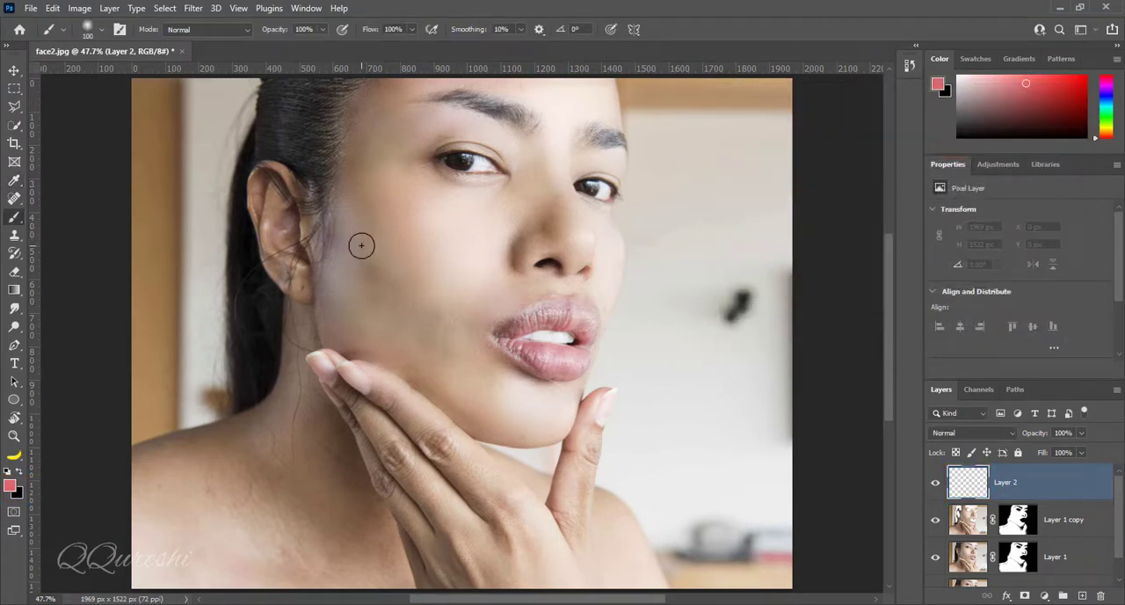
Paint a soft dd6767 patch over the cheek on Layer 2 with a brush size of 400
{"action": "key", "text": "bracketright"}
{"action": "key", "text": "bracketright"}
{"action": "key", "text": "bracketright"}
{"action": "key", "text": "bracketright"}
{"action": "key", "text": "bracketright"}
{"action": "key", "text": "bracketright"}
{"action": "key", "text": "bracketright"}
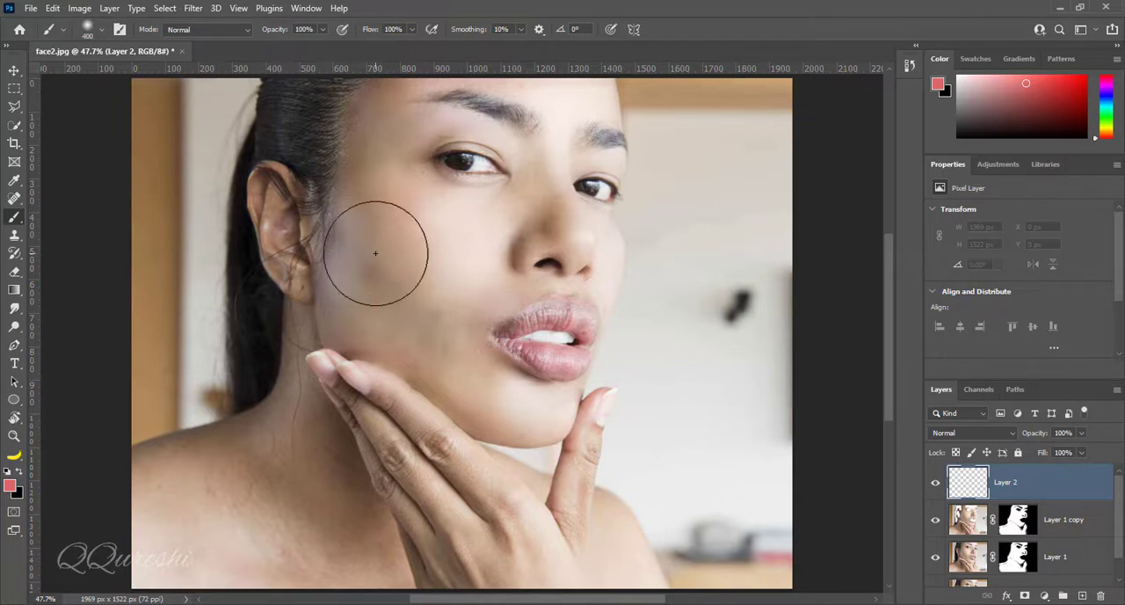
{"action": "mouse_move", "coordinate": [378, 253]}
{"action": "left_mouse_down"}
{"action": "mouse_move", "coordinate": [425, 323]}
{"action": "mouse_move", "coordinate": [409, 303]}
{"action": "left_mouse_up"}
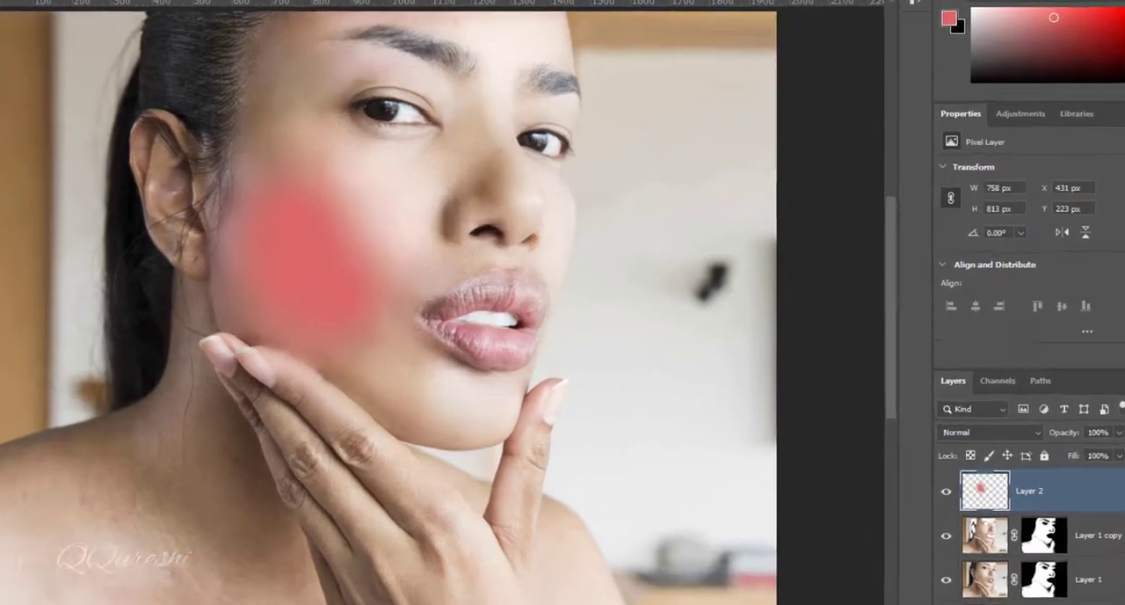
Blend the cheek tint on Layer 2 into the skin by lowering the highlight end of its Underlying Layer Blend If range
{"action": "double_click", "coordinate": [1099, 482]}
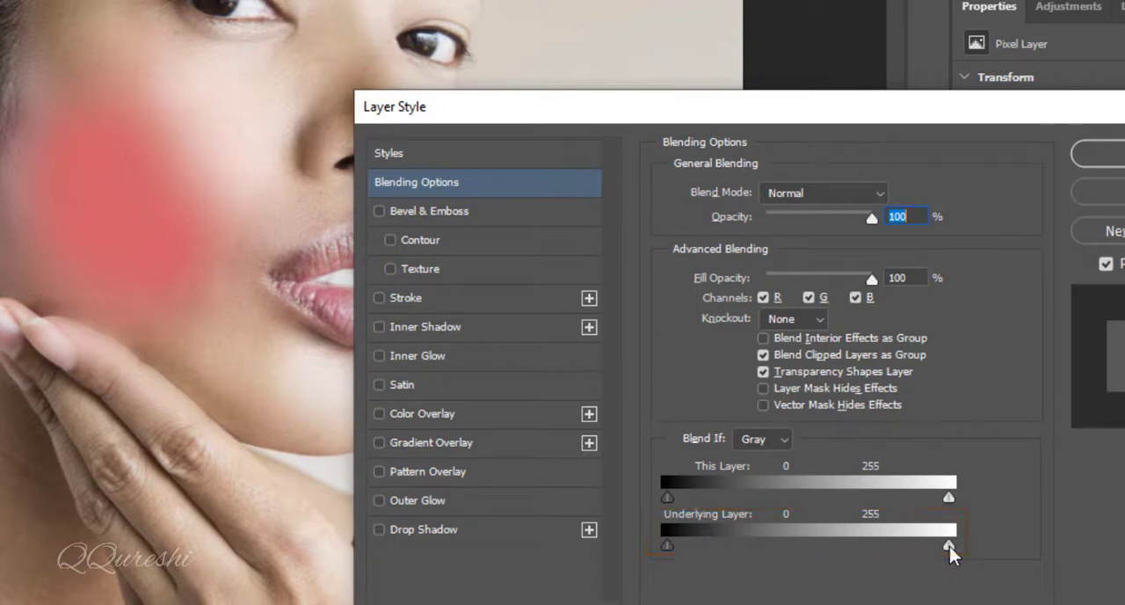
{"action": "left_click_drag", "start_coordinate": [947, 545], "coordinate": [807, 542]}
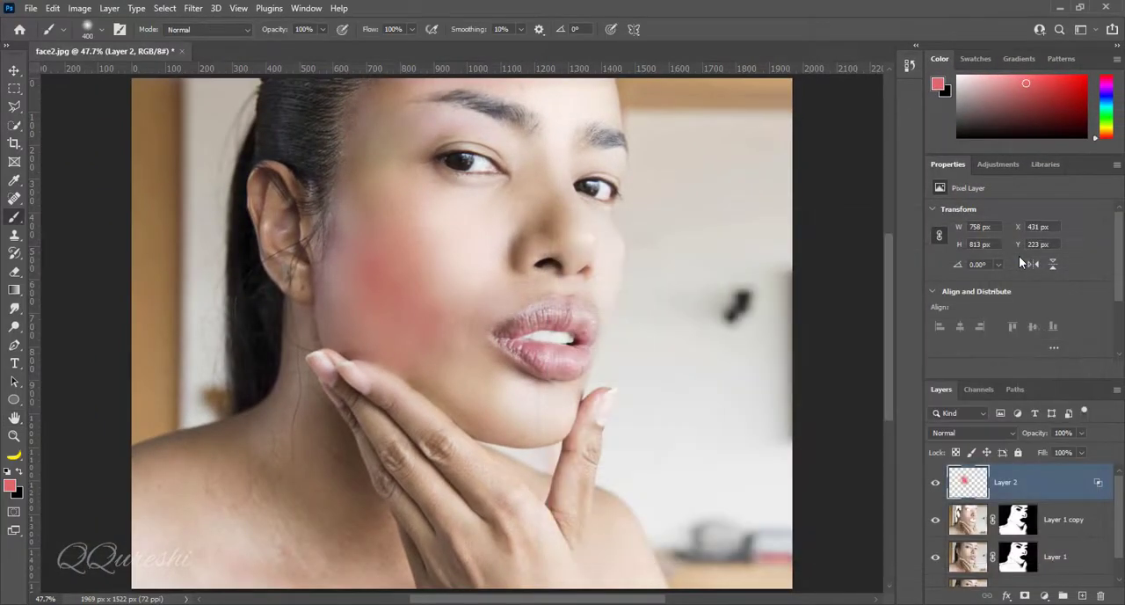
Add a new empty layer above Layer 2 and paint over both lips in dd6767, reducing the brush size to 50
{"action": "left_click", "coordinate": [1083, 597]}
{"action": "scroll", "coordinate": [677, 427], "scroll_direction": "up", "scroll_amount": 3}
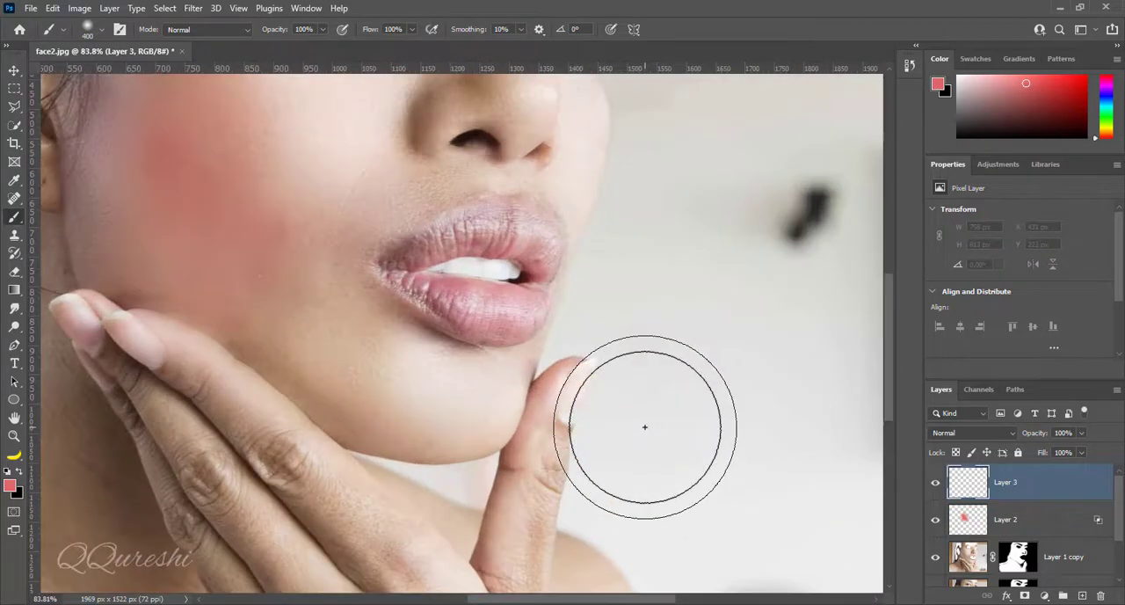
{"action": "key", "text": "space"}
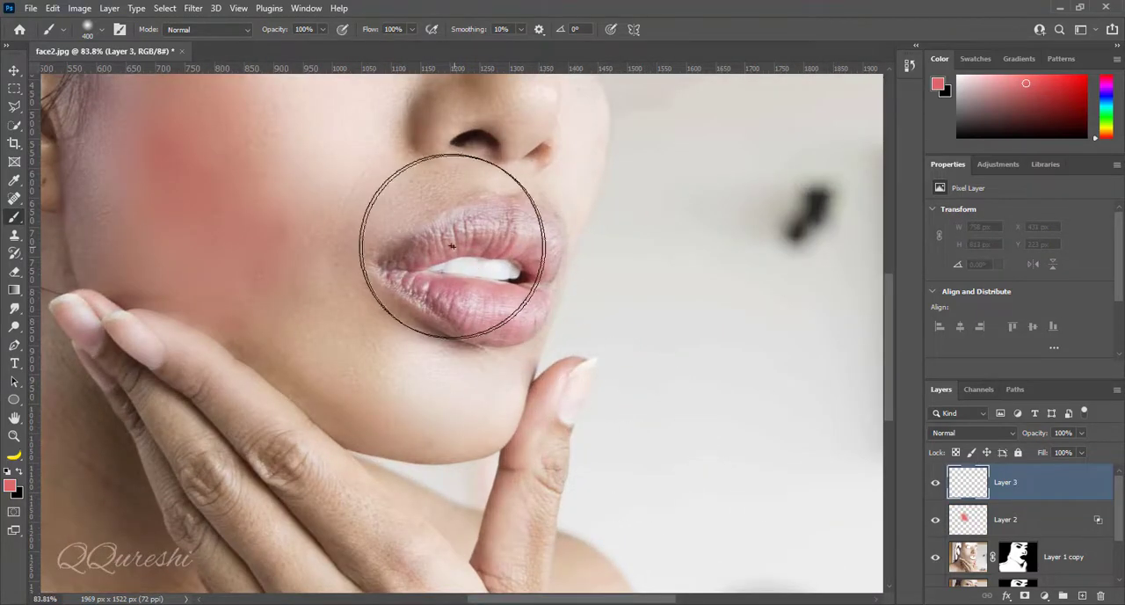
{"action": "left_click_drag", "start_coordinate": [452, 263], "coordinate": [558, 375]}
{"action": "scroll", "coordinate": [558, 374], "scroll_direction": "up", "scroll_amount": 2}
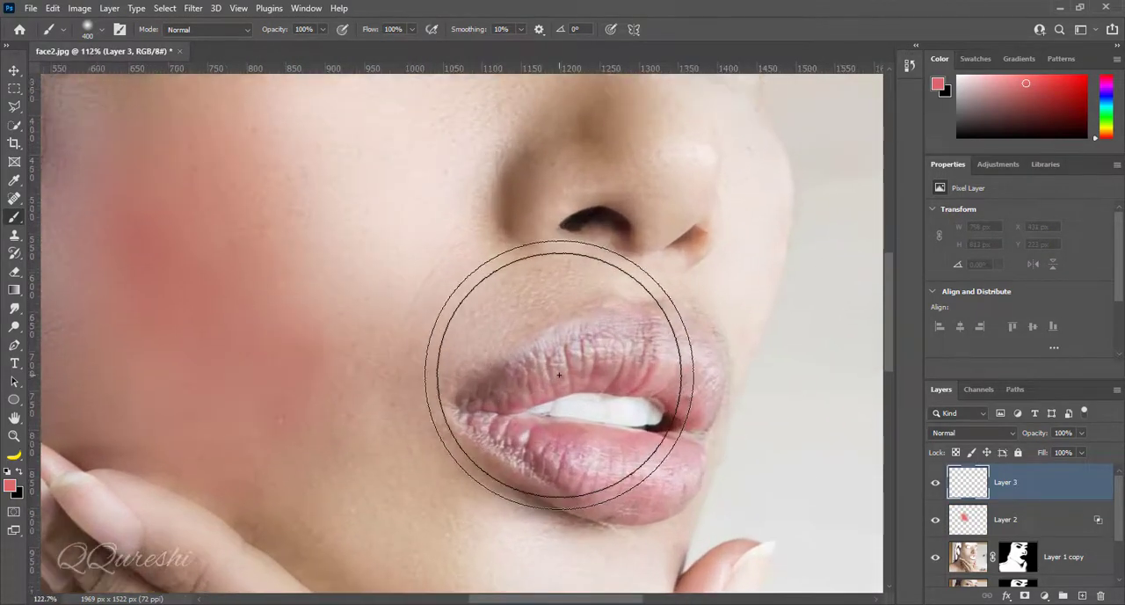
{"action": "left_click_drag", "start_coordinate": [609, 407], "coordinate": [518, 342]}
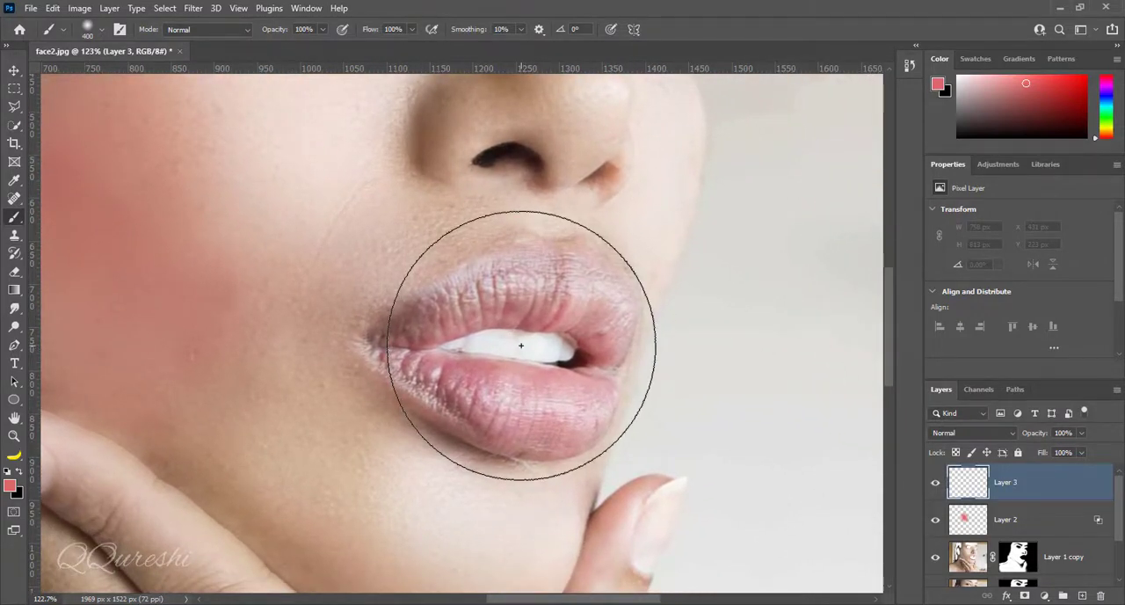
{"action": "key", "text": "bracketleft"}
{"action": "key", "text": "bracketleft"}
{"action": "key", "text": "bracketleft"}
{"action": "key", "text": "bracketleft"}
{"action": "key", "text": "bracketleft"}
{"action": "key", "text": "bracketleft"}
{"action": "key", "text": "bracketleft"}
{"action": "key", "text": "bracketleft"}
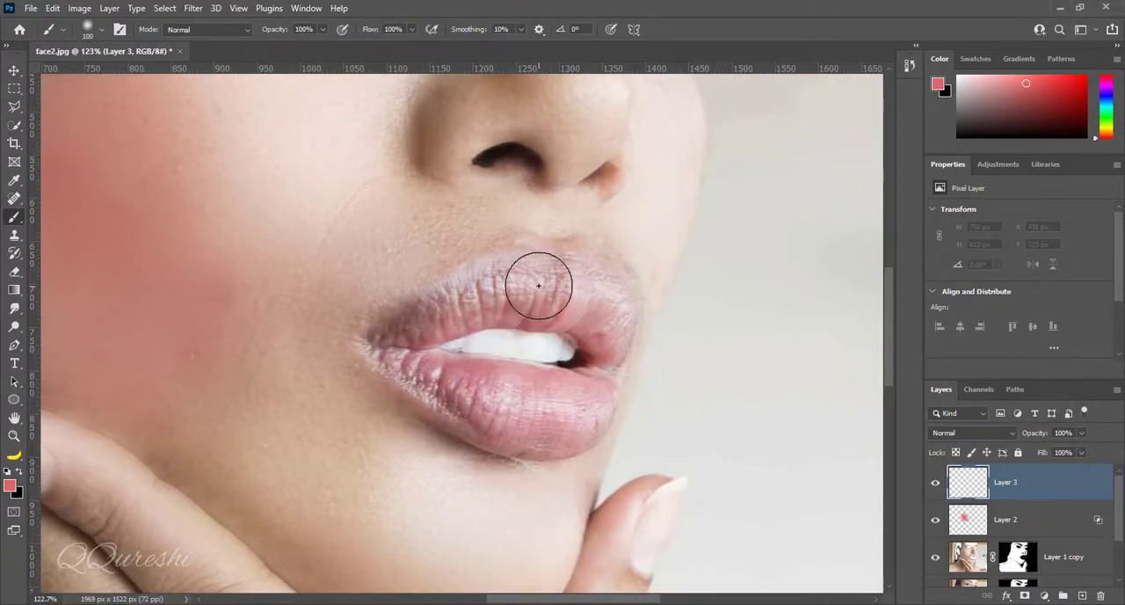
{"action": "key", "text": "bracketleft"}
{"action": "mouse_move", "coordinate": [519, 269]}
{"action": "left_mouse_down"}
{"action": "mouse_move", "coordinate": [485, 300]}
{"action": "mouse_move", "coordinate": [498, 290]}
{"action": "mouse_move", "coordinate": [463, 291]}
{"action": "mouse_move", "coordinate": [434, 323]}
{"action": "mouse_move", "coordinate": [490, 306]}
{"action": "left_mouse_up"}
{"action": "key", "text": "bracketleft"}
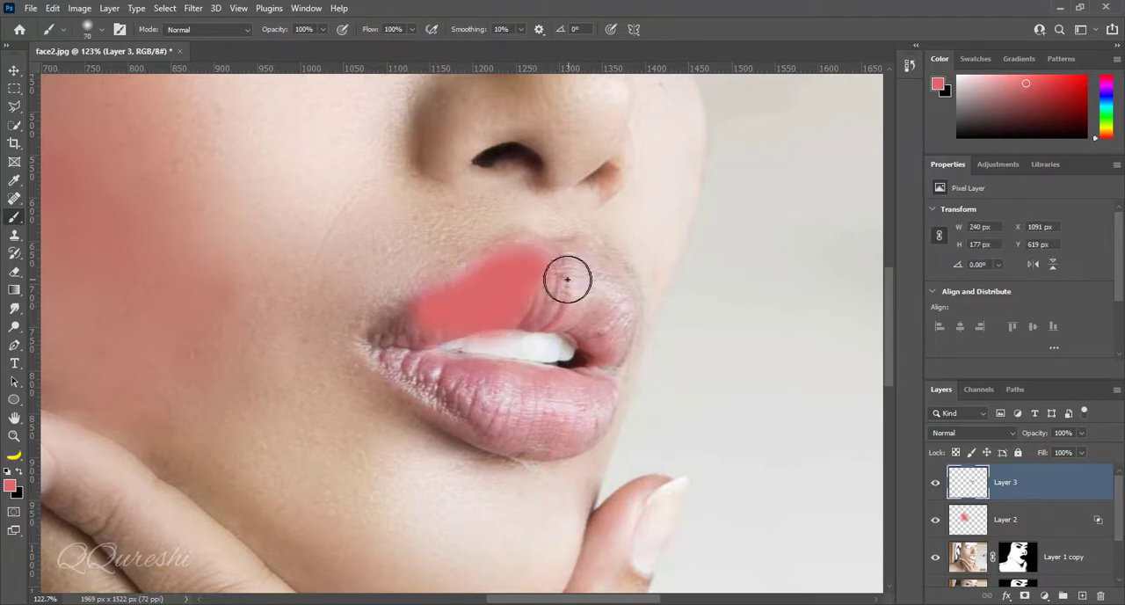
{"action": "mouse_move", "coordinate": [560, 277]}
{"action": "left_mouse_down"}
{"action": "mouse_move", "coordinate": [592, 301]}
{"action": "mouse_move", "coordinate": [583, 269]}
{"action": "mouse_move", "coordinate": [606, 333]}
{"action": "mouse_move", "coordinate": [598, 323]}
{"action": "left_mouse_up"}
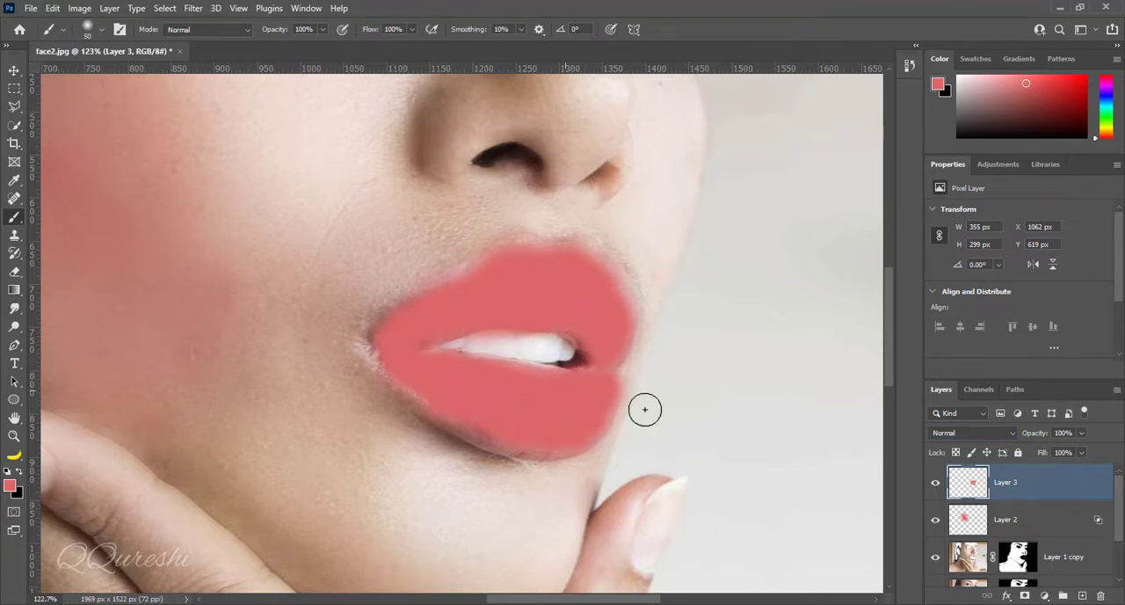
Set Layer 3's blend mode to Multiply and split its Underlying Layer Blend If sliders to 0/157 and 148/255
{"action": "left_click", "coordinate": [959, 429]}
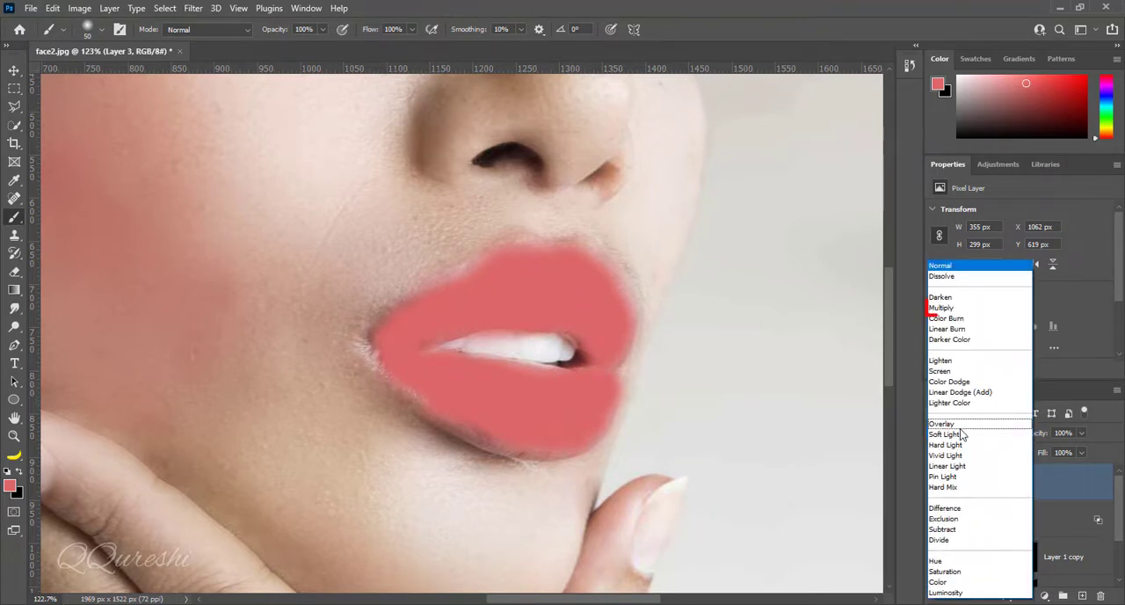
{"action": "left_click", "coordinate": [971, 308]}
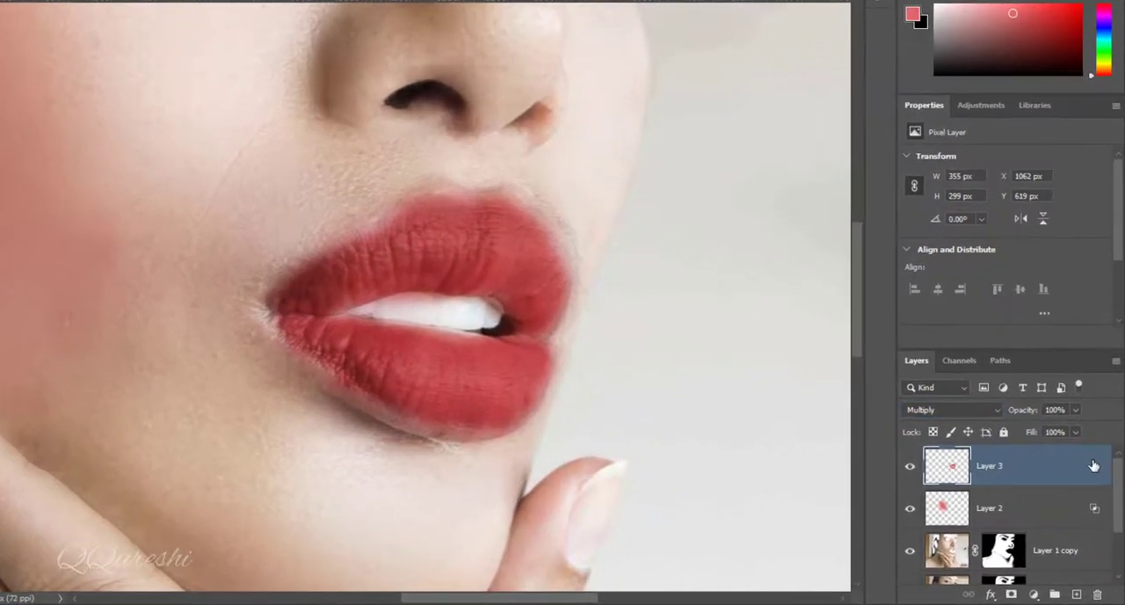
{"action": "double_click", "coordinate": [1097, 482]}
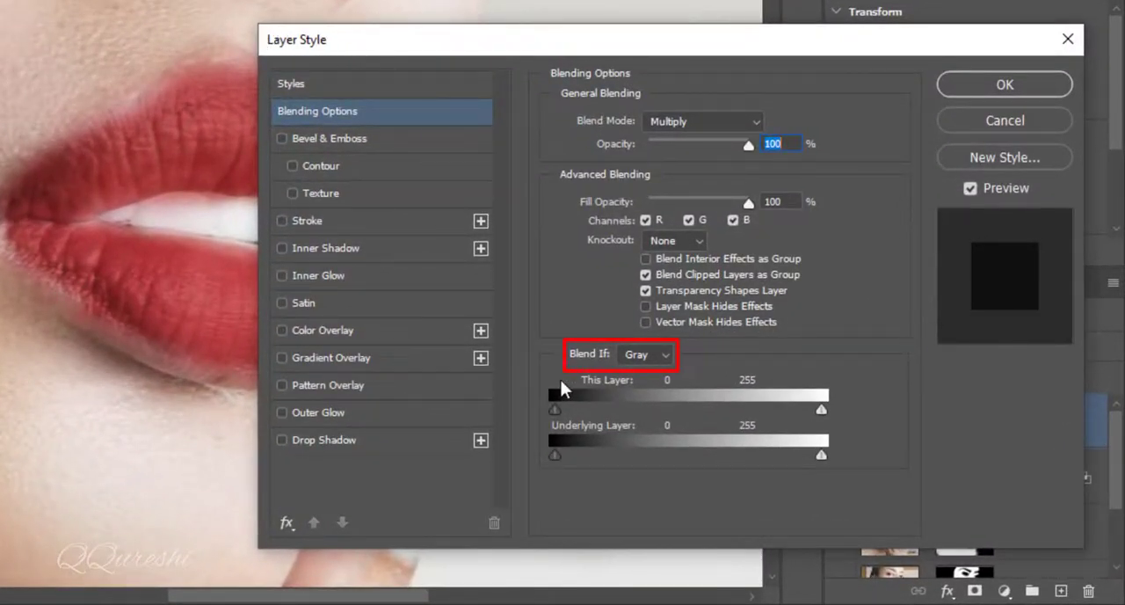
{"action": "left_click_drag", "start_coordinate": [50, 238], "coordinate": [0, 186]}
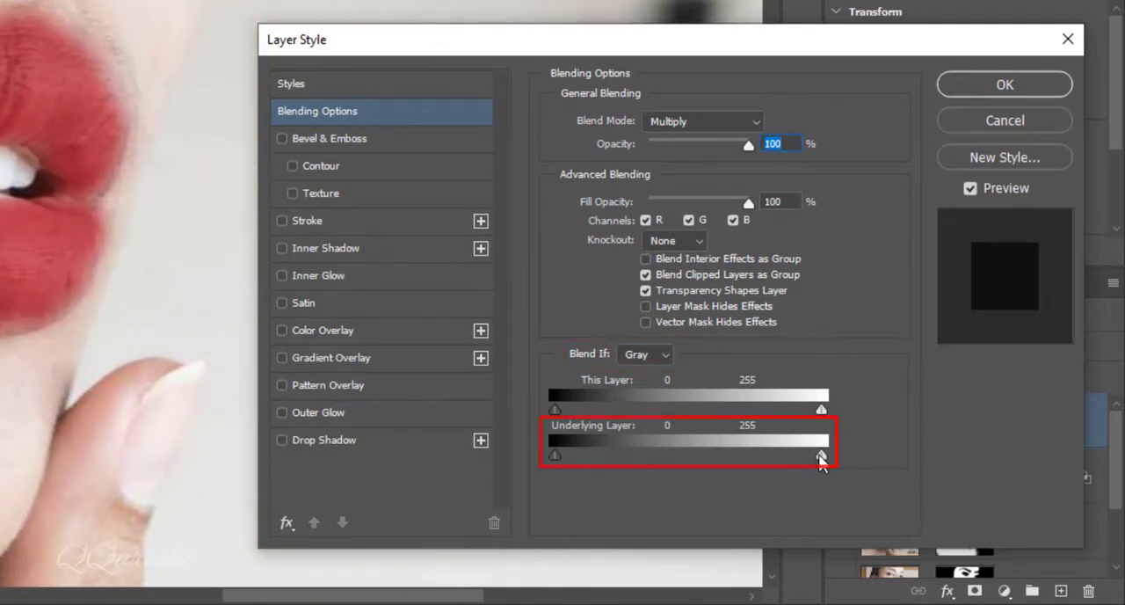
{"action": "key", "text": "alt"}
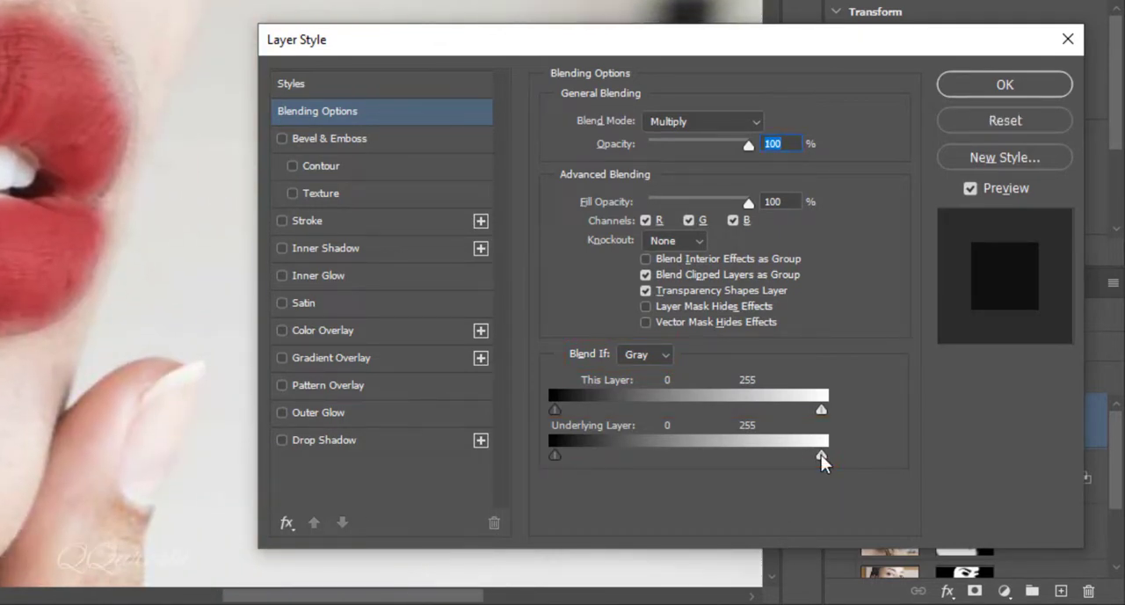
{"action": "left_click_drag", "start_coordinate": [821, 455], "coordinate": [783, 462]}
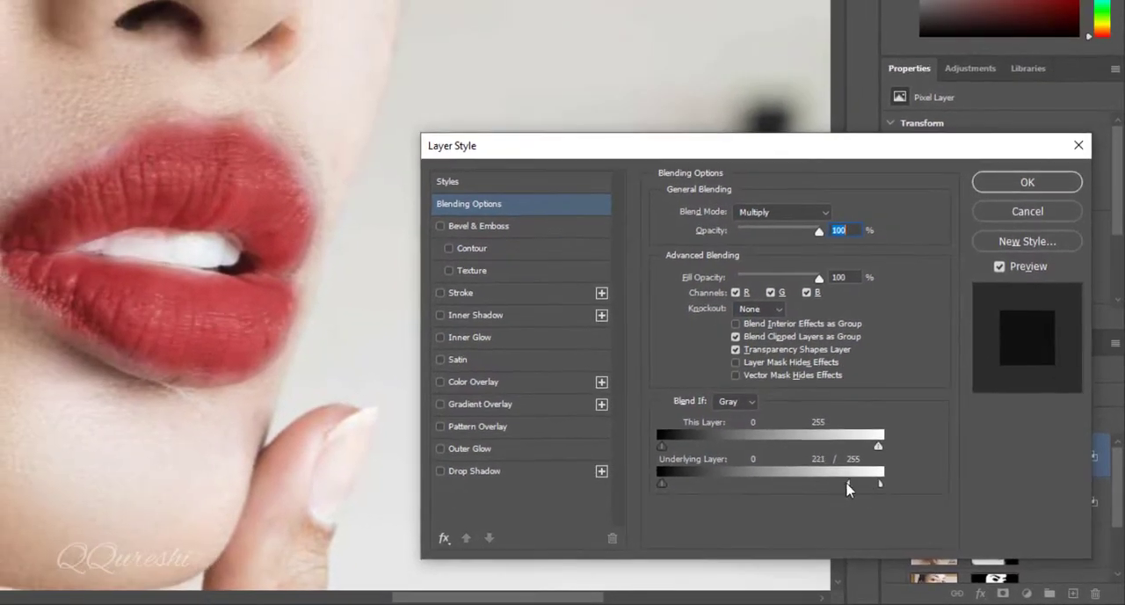
{"action": "left_click_drag", "start_coordinate": [847, 488], "coordinate": [817, 488]}
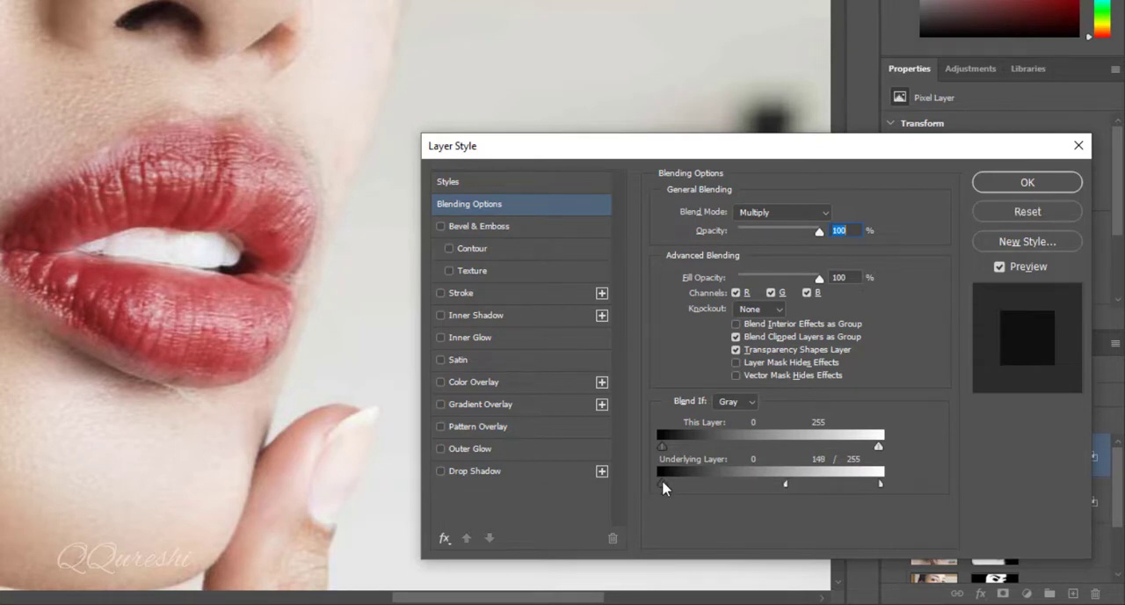
{"action": "left_click_drag", "start_coordinate": [663, 490], "coordinate": [783, 494]}
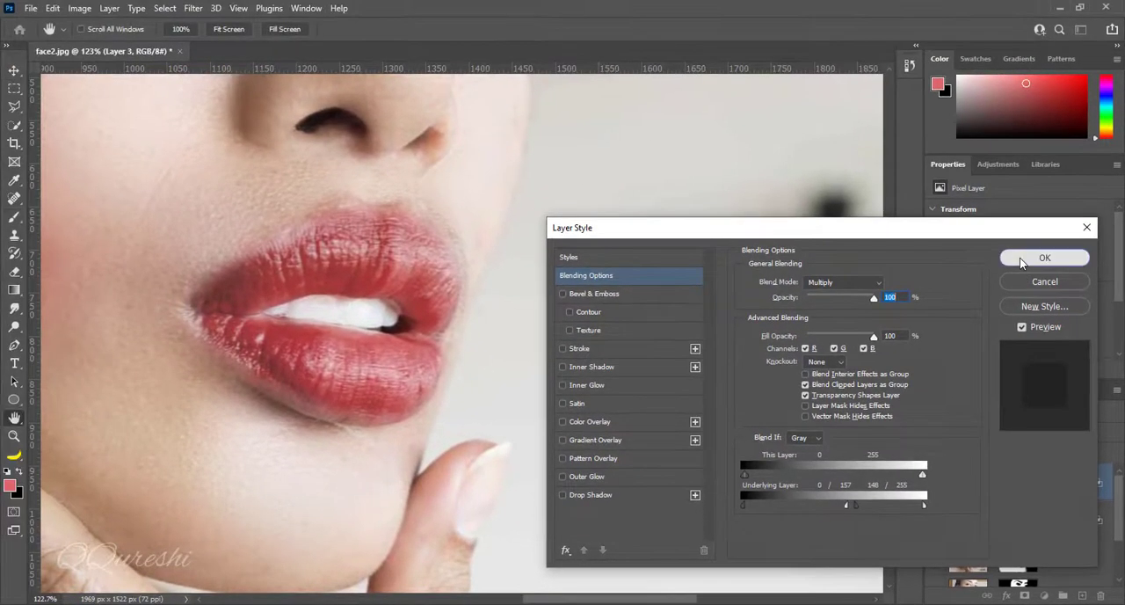
{"action": "left_click", "coordinate": [1028, 182]}
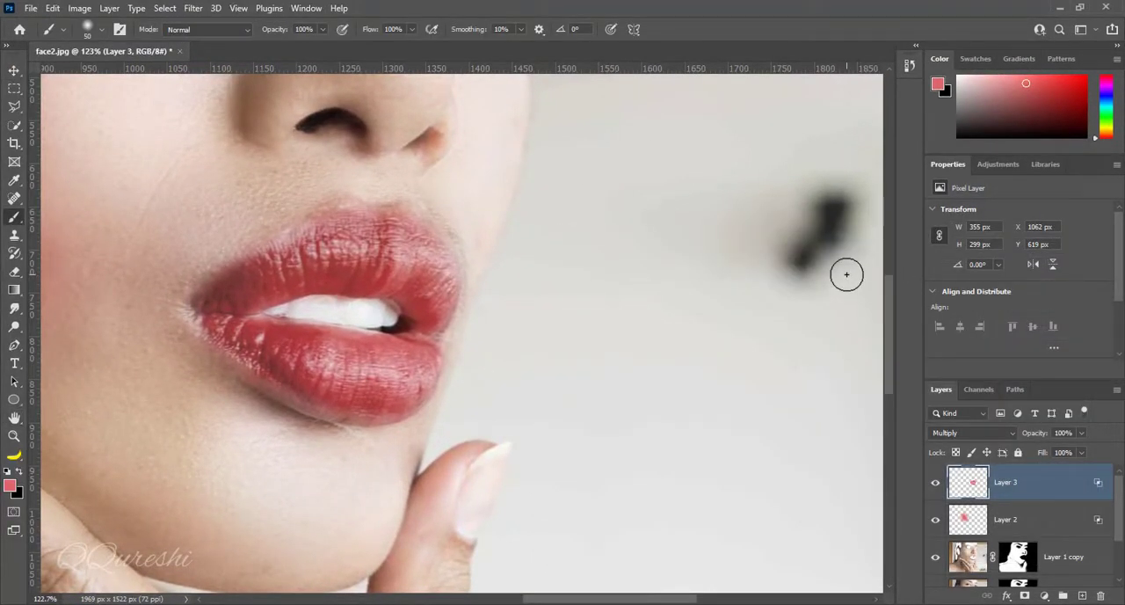
Stamp all visible layers into a new merged layer above Layer 3
{"action": "key", "text": "ctrl+minus"}
{"action": "key", "text": "ctrl+0"}
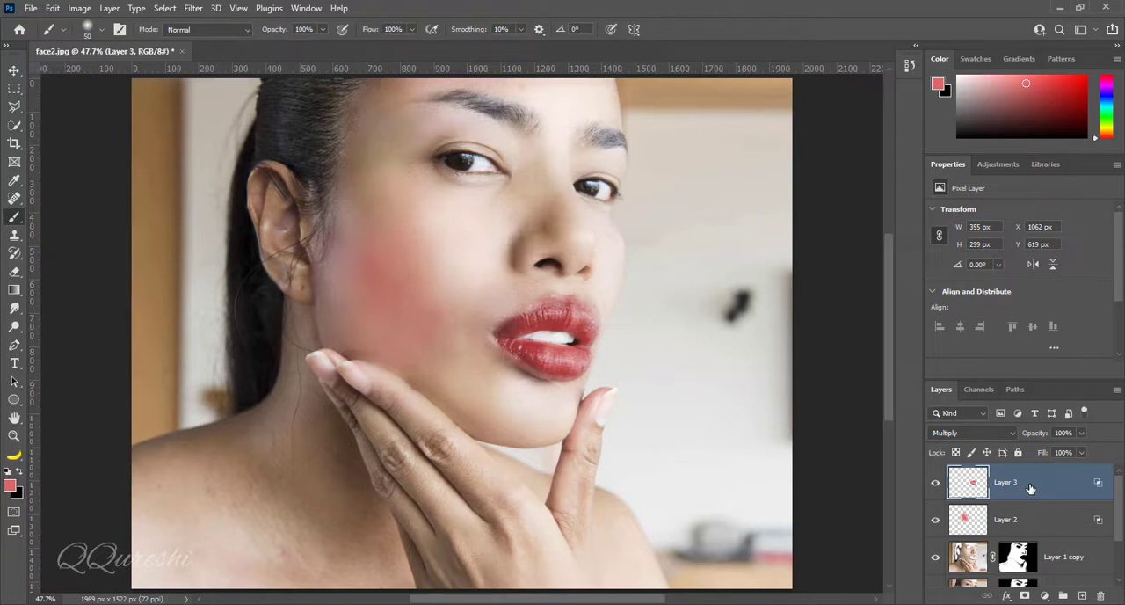
{"action": "key", "text": "ctrl+alt+shift+e"}
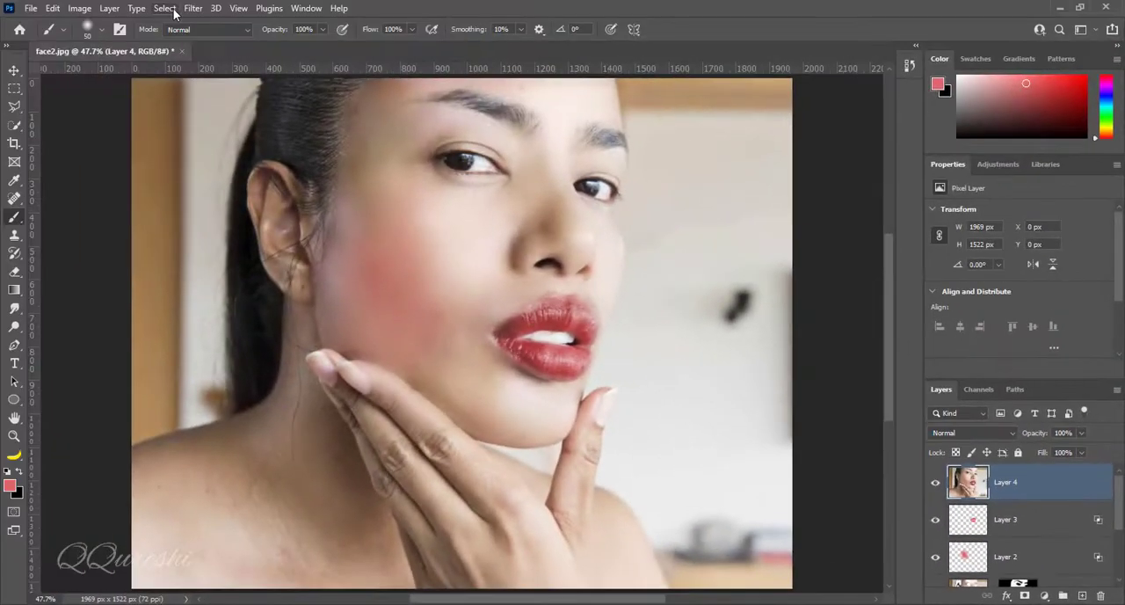
Apply Shake Reduction to the merged layer with Blur Trace Bounds 35 px, Smoothing 0% and Artifact Suppression 0%
{"action": "left_click", "coordinate": [192, 8]}
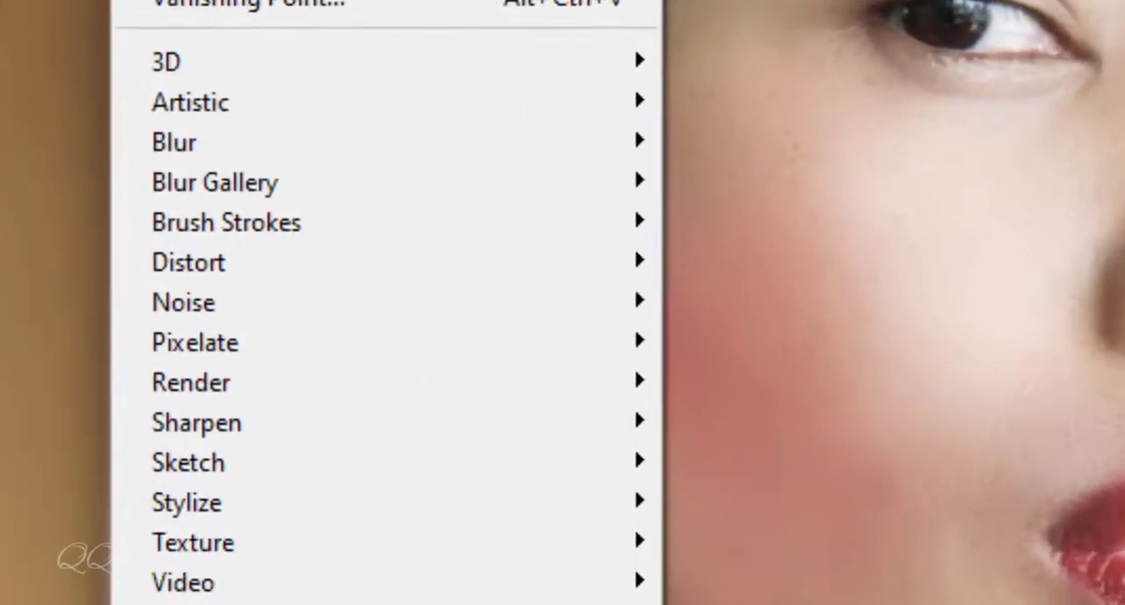
{"action": "mouse_move", "coordinate": [173, 432]}
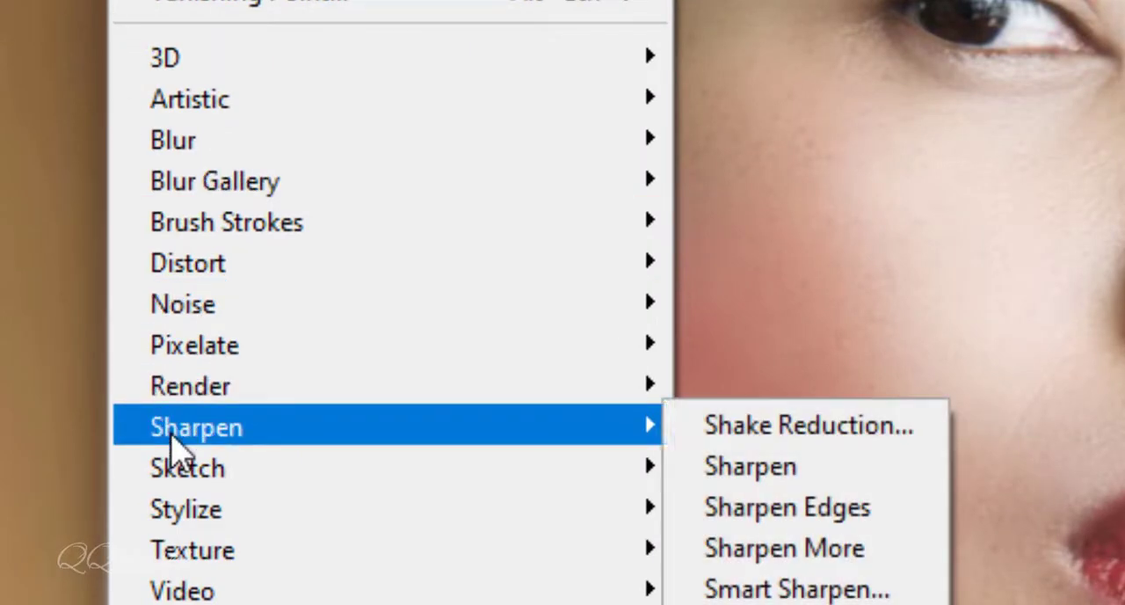
{"action": "left_click", "coordinate": [878, 427]}
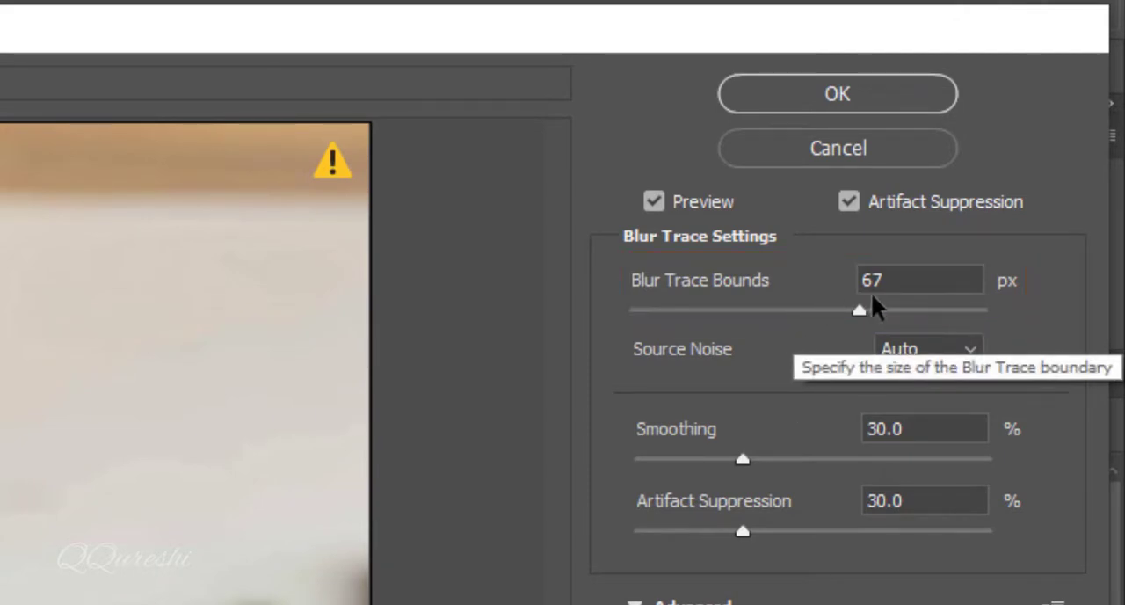
{"action": "left_click_drag", "start_coordinate": [897, 274], "coordinate": [836, 296]}
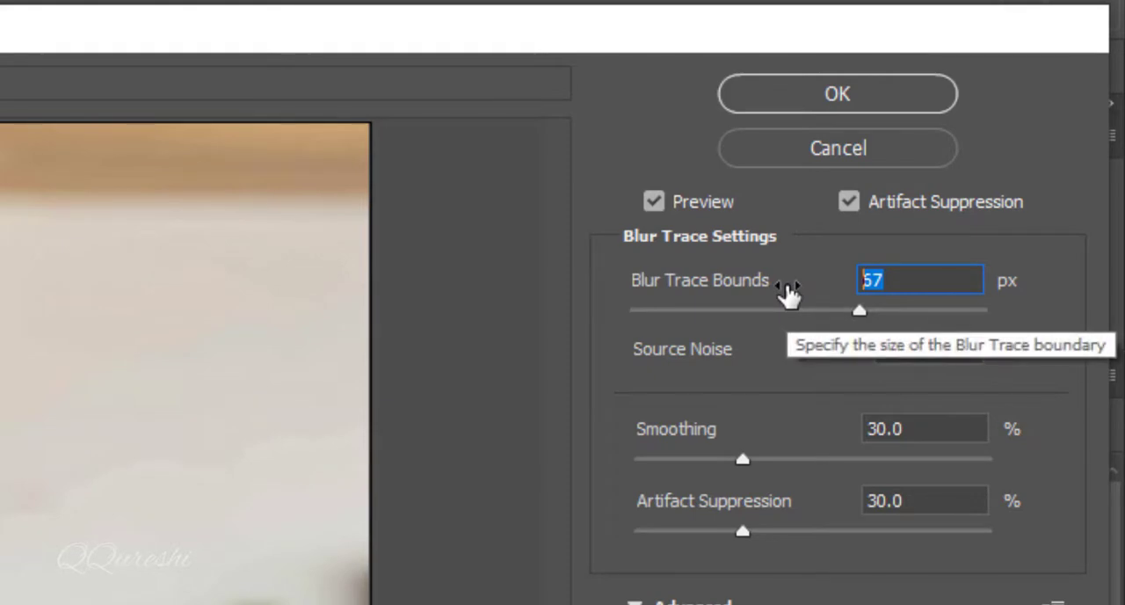
{"action": "type", "text": "35"}
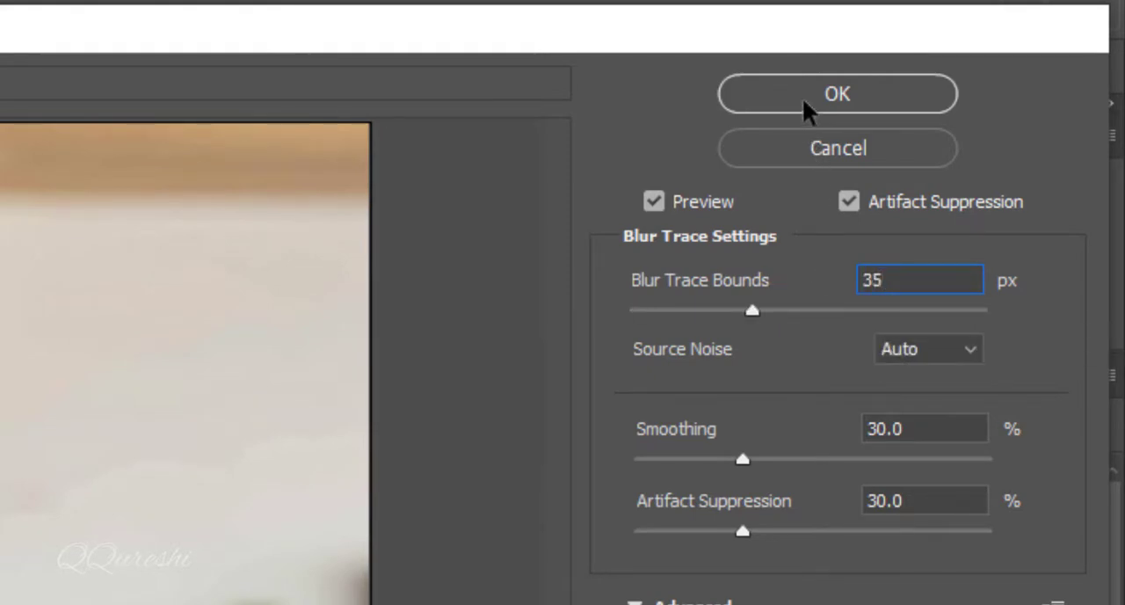
{"action": "left_click_drag", "start_coordinate": [740, 464], "coordinate": [565, 469]}
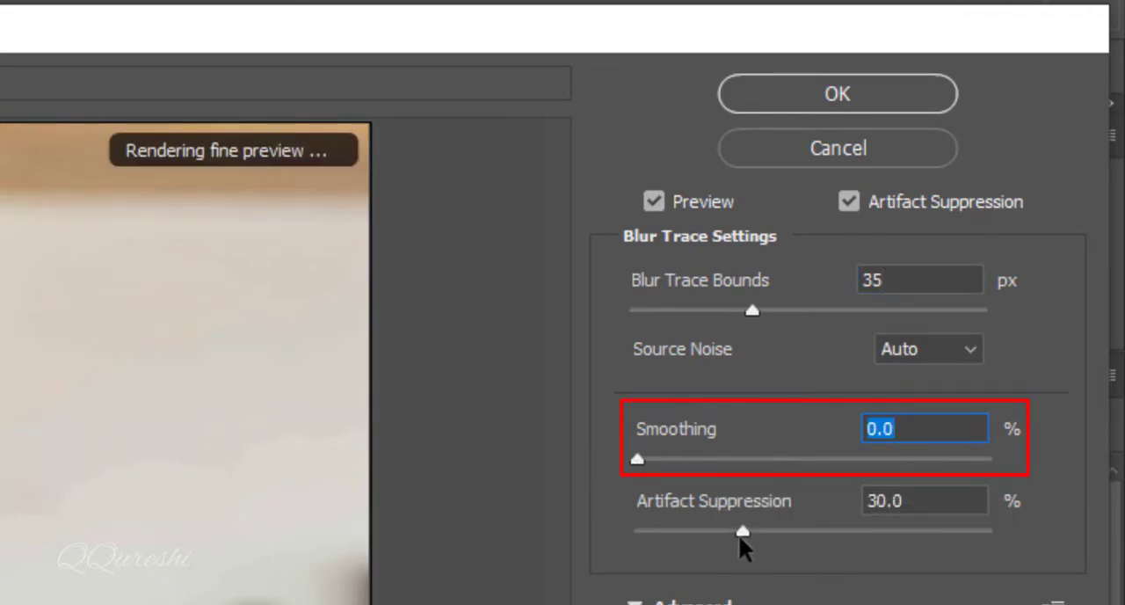
{"action": "left_click_drag", "start_coordinate": [739, 530], "coordinate": [573, 531]}
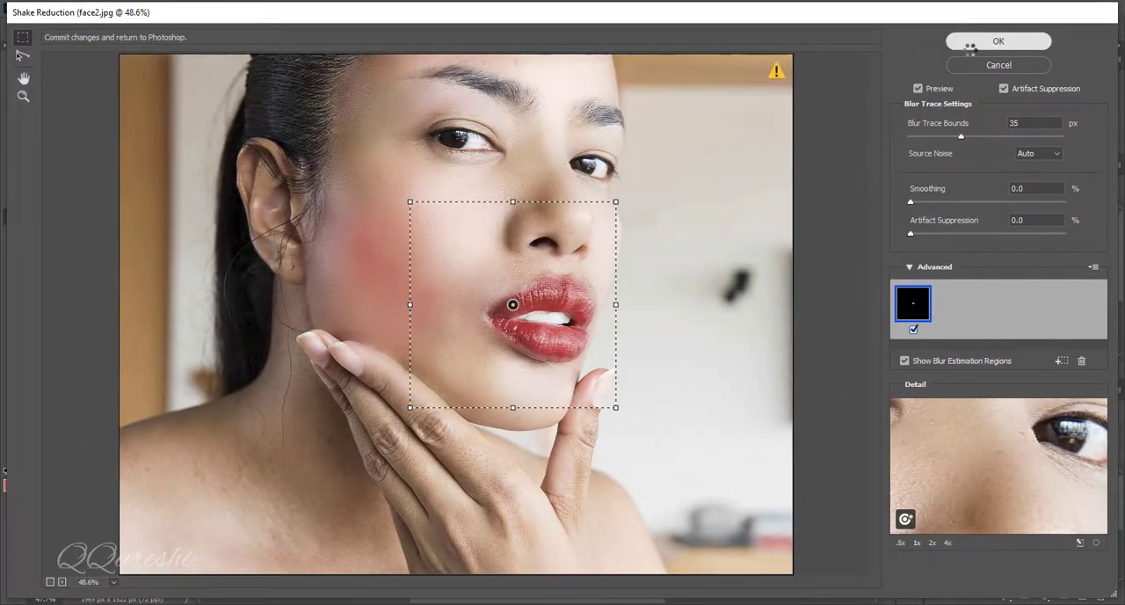
{"action": "left_click", "coordinate": [970, 44]}
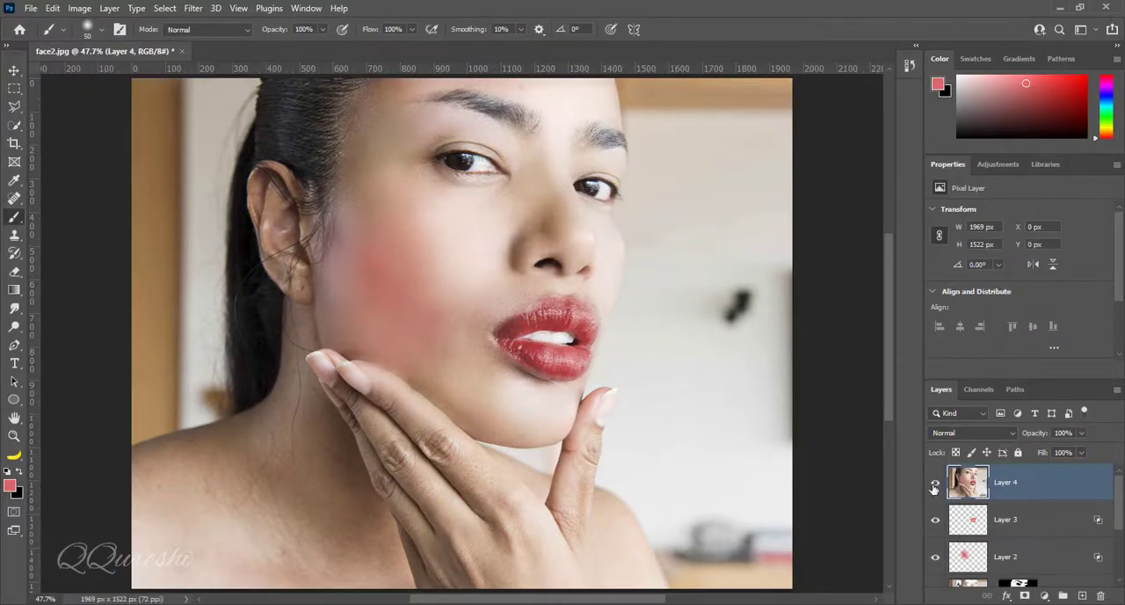
Compare the portrait with and without the sharpened Layer 4, including a closer look at the face
{"action": "left_click", "coordinate": [935, 483]}
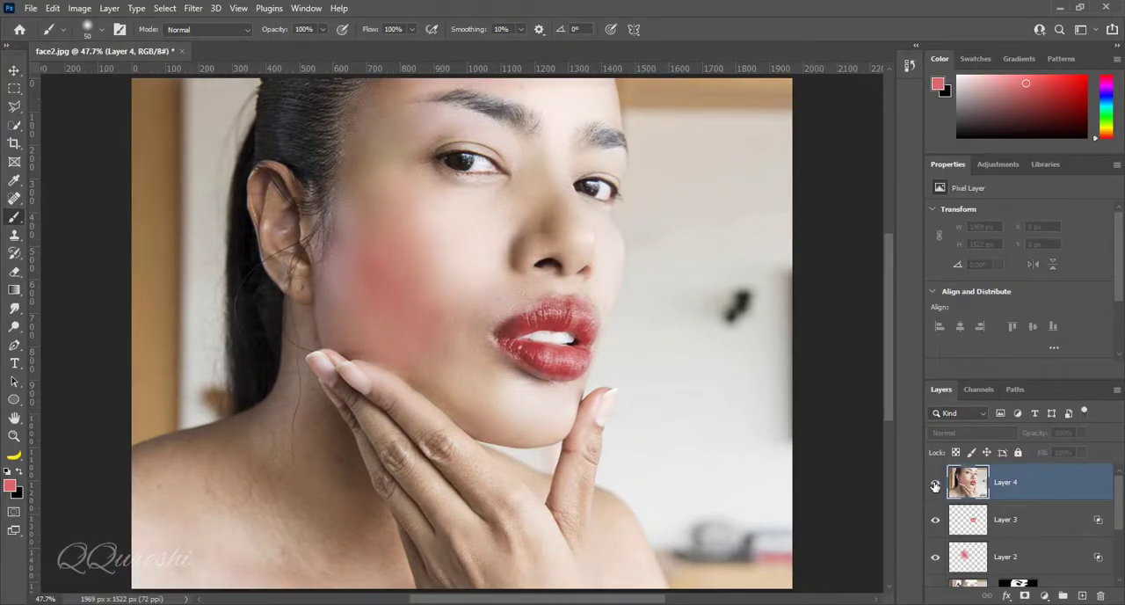
{"action": "left_click", "coordinate": [934, 483]}
{"action": "scroll", "coordinate": [555, 307], "scroll_direction": "up", "scroll_amount": 2}
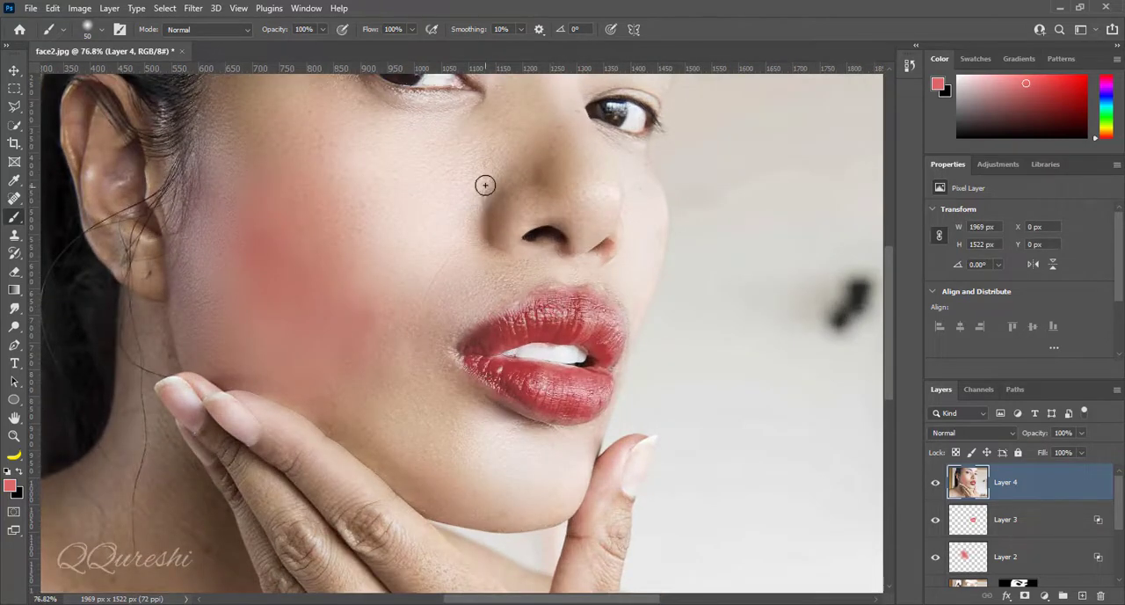
{"action": "left_click_drag", "start_coordinate": [489, 203], "coordinate": [520, 320]}
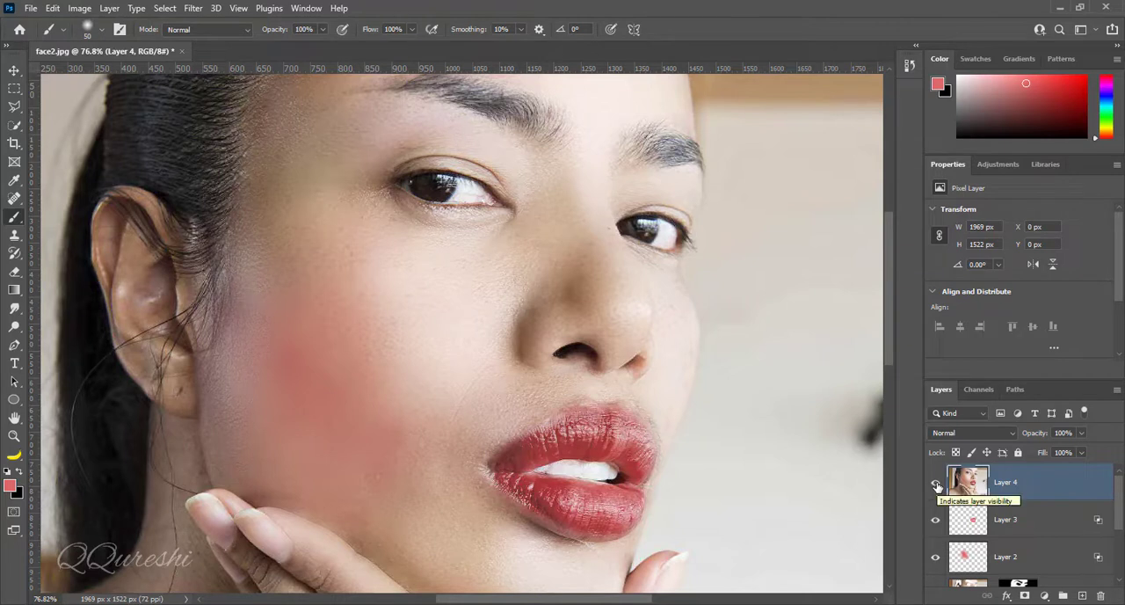
{"action": "left_click", "coordinate": [937, 485]}
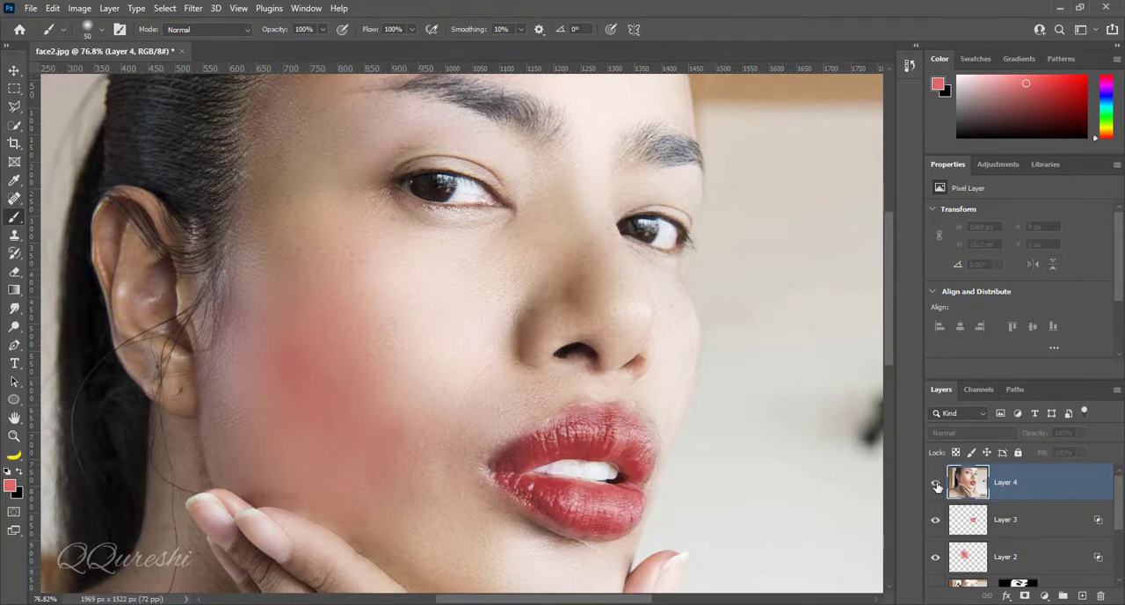
{"action": "left_click", "coordinate": [937, 485]}
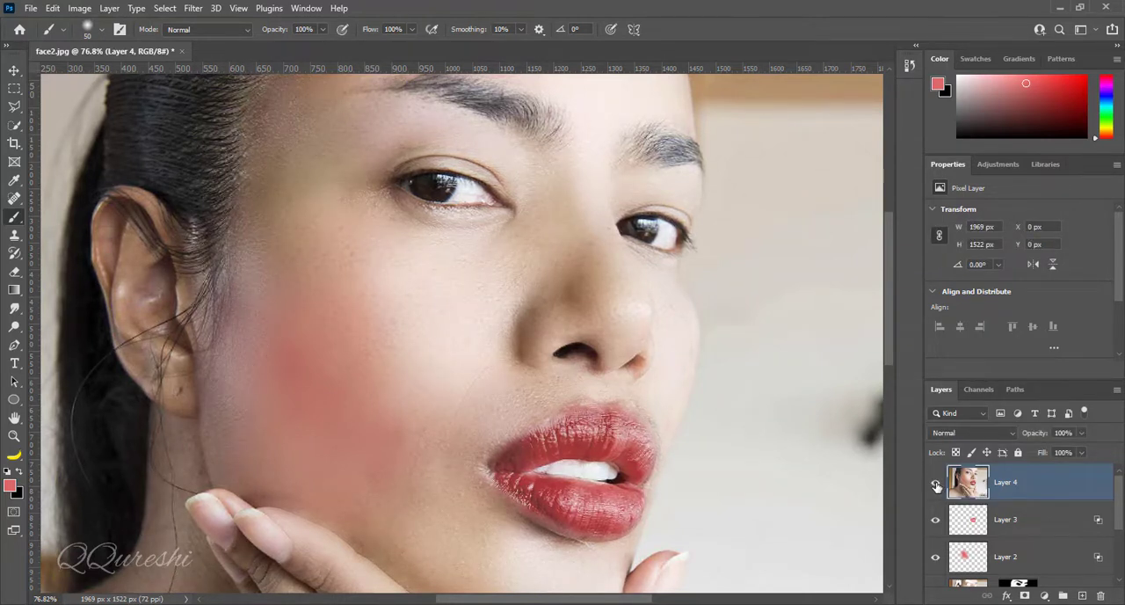
Group all layers from Layer 4 down to Layer 1 above the Background
{"action": "scroll", "coordinate": [1102, 534], "scroll_direction": "down", "scroll_amount": 5}
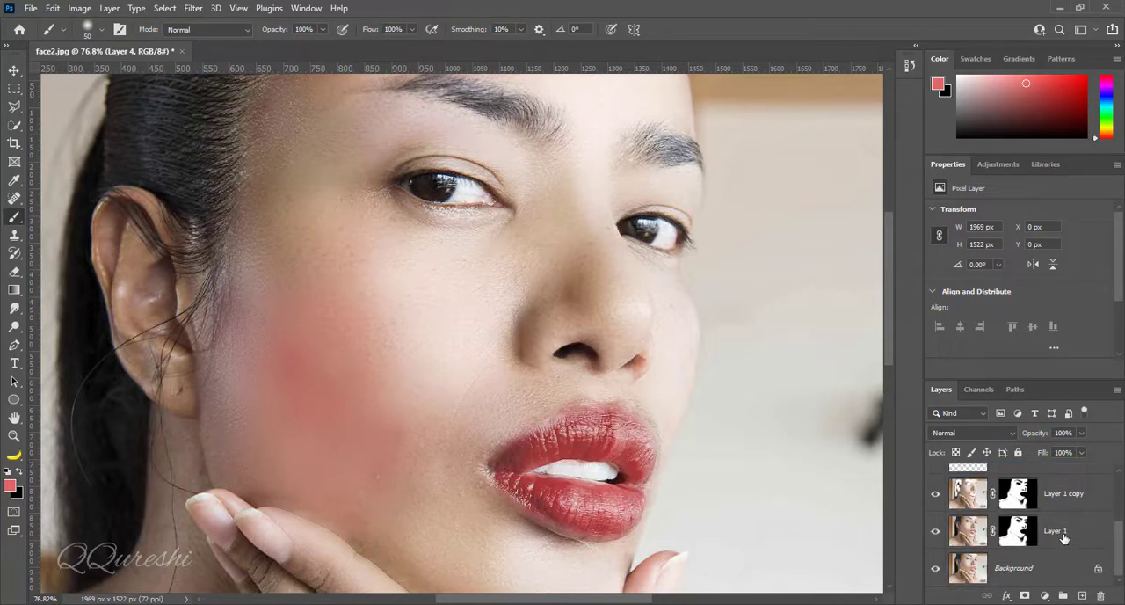
{"action": "left_click", "coordinate": [1063, 536], "text": "shift"}
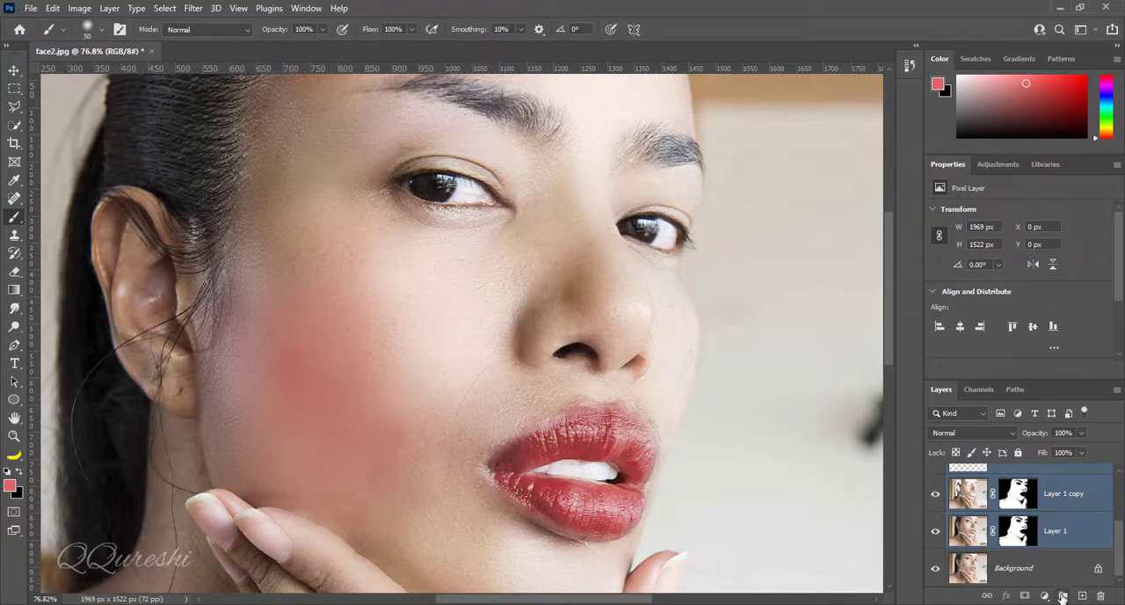
{"action": "left_click", "coordinate": [1061, 597]}
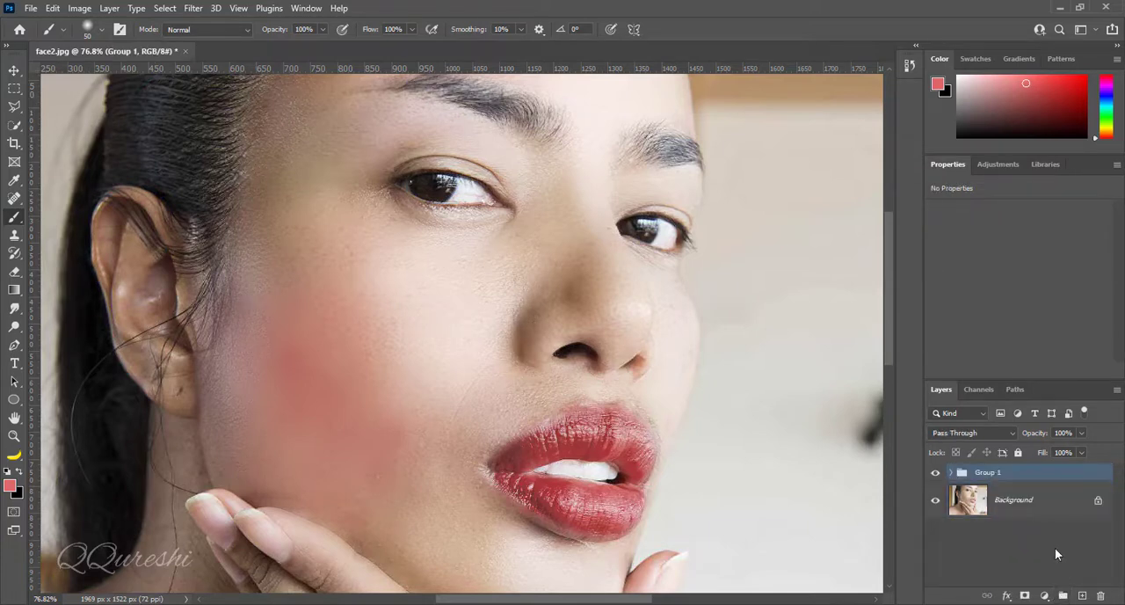
Compare the whole portrait before and after the retouch by hiding and showing the layer group
{"action": "key", "text": "ctrl+0"}
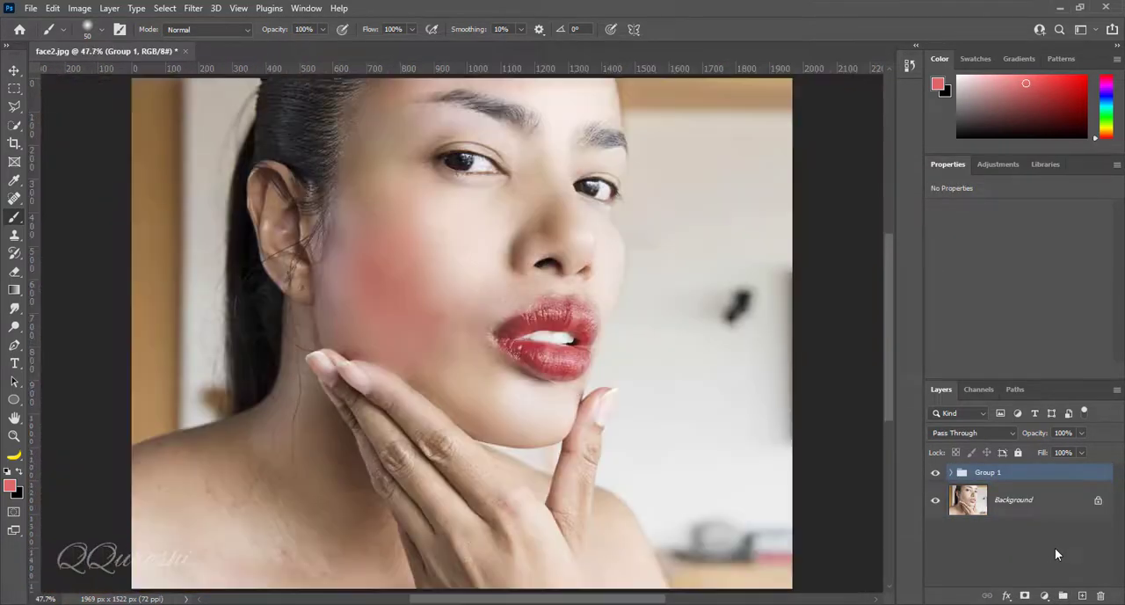
{"action": "left_click", "coordinate": [936, 474]}
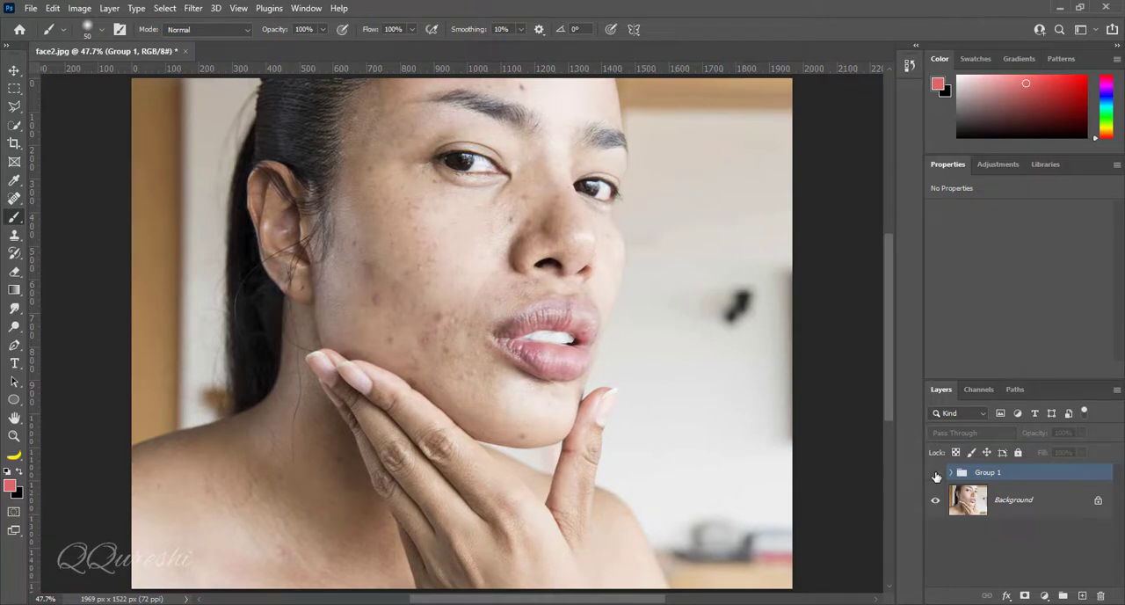
{"action": "left_click", "coordinate": [935, 475]}
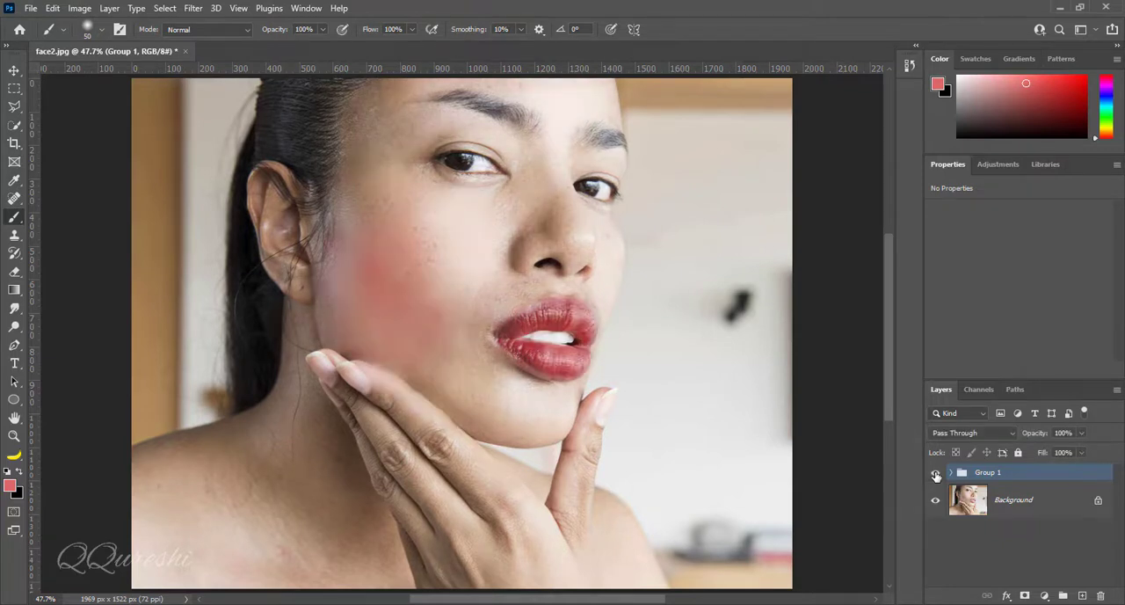